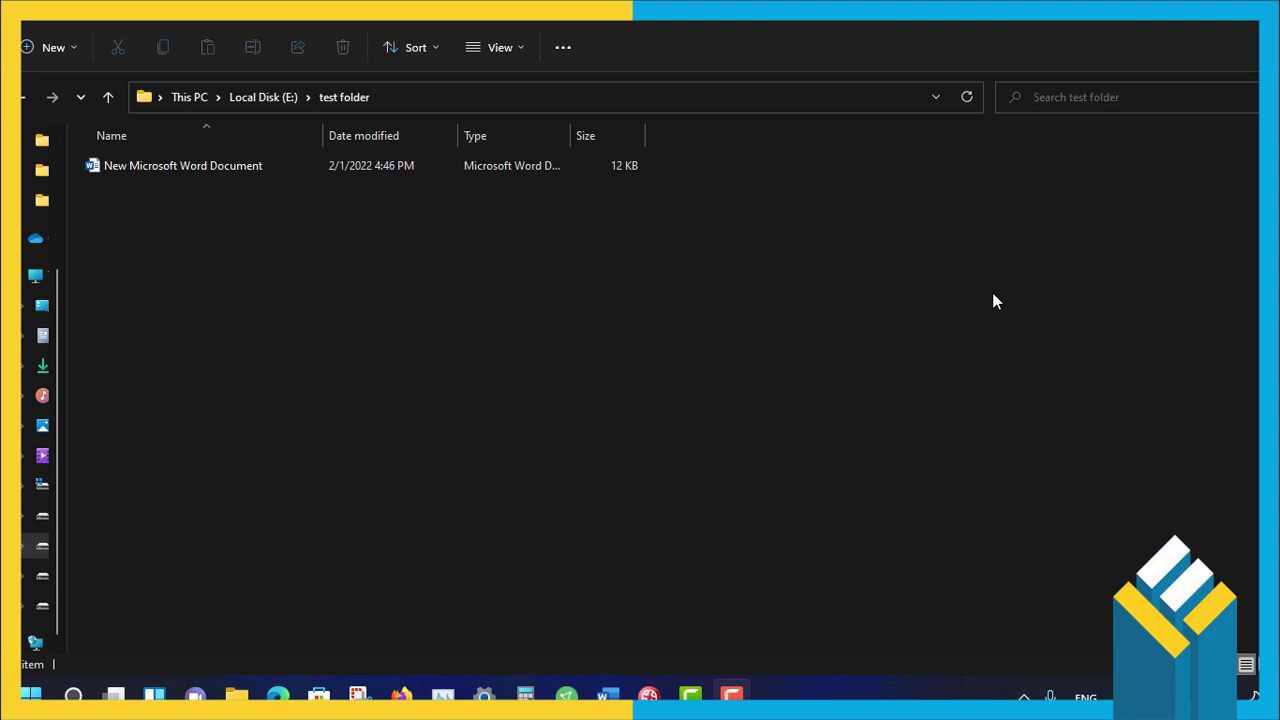
- Drag the Word document toward another open app, then back into the folder
{"action": "mouse_move", "coordinate": [106, 165]}
{"action": "left_mouse_down"}
{"action": "mouse_move", "coordinate": [585, 540]}
{"action": "mouse_move", "coordinate": [610, 672]}
{"action": "left_mouse_up"}
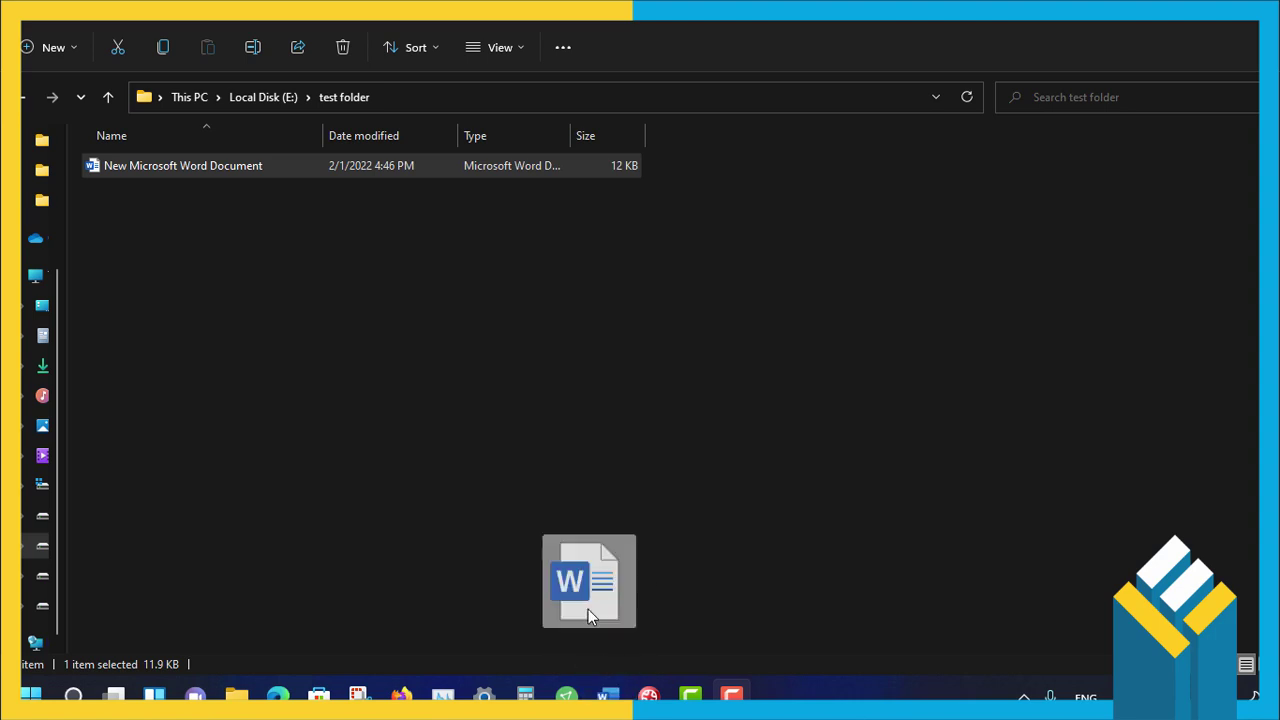
{"action": "left_click_drag", "start_coordinate": [610, 672], "coordinate": [612, 676]}
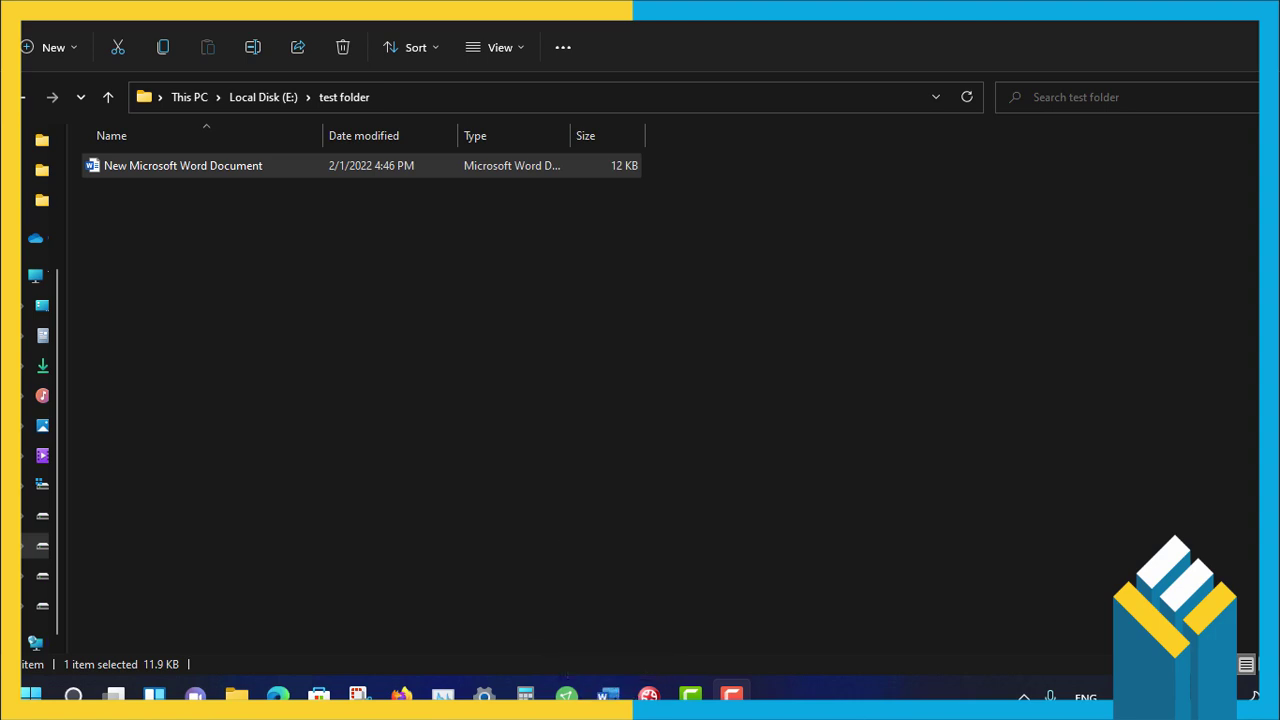
{"action": "left_click_drag", "start_coordinate": [612, 676], "coordinate": [276, 270]}
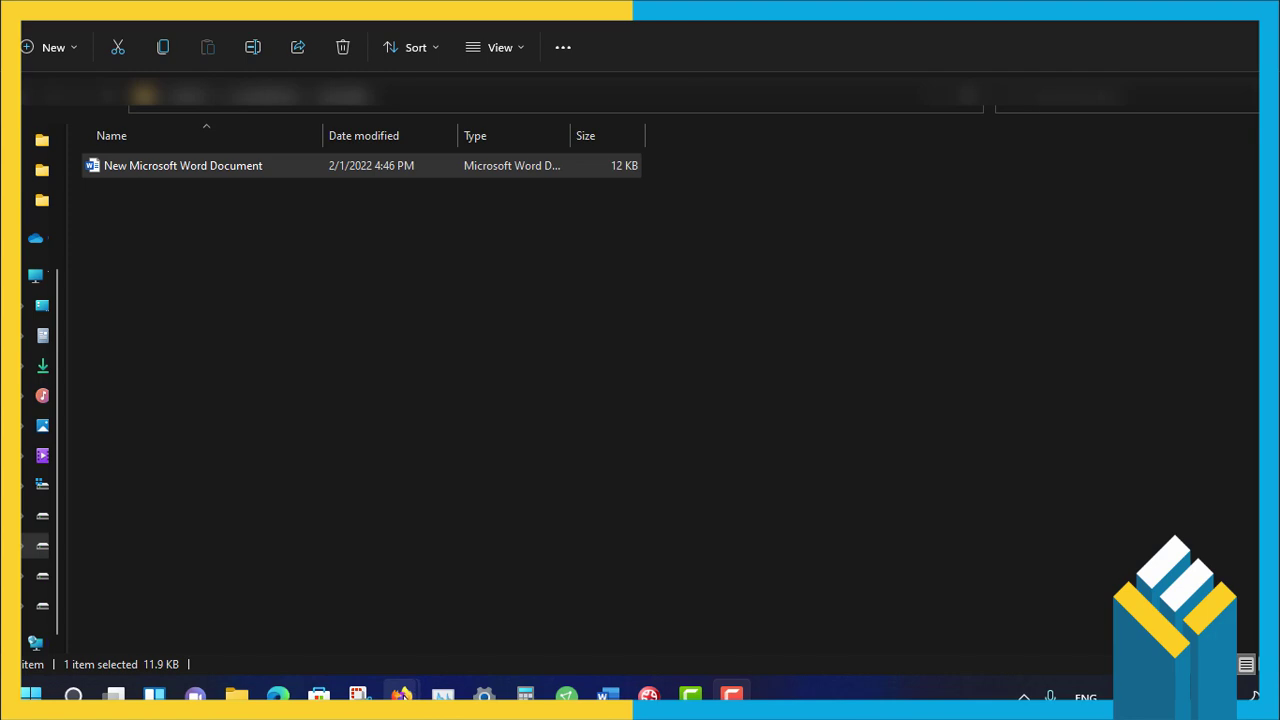
- In Firefox, scroll to Trailers on the toolbar's product page and start its trailer video
{"action": "mouse_move", "coordinate": [401, 695]}
{"action": "left_click", "coordinate": [490, 600]}
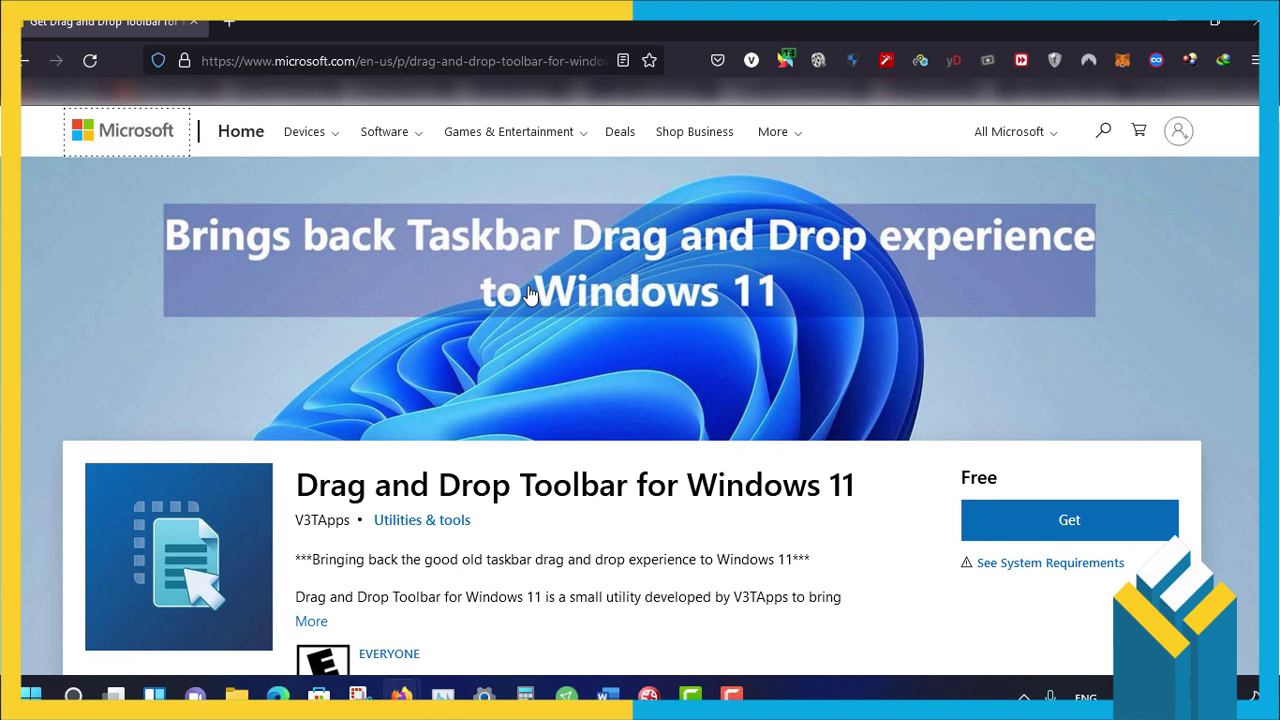
{"action": "scroll", "coordinate": [537, 330], "scroll_direction": "down", "scroll_amount": 3}
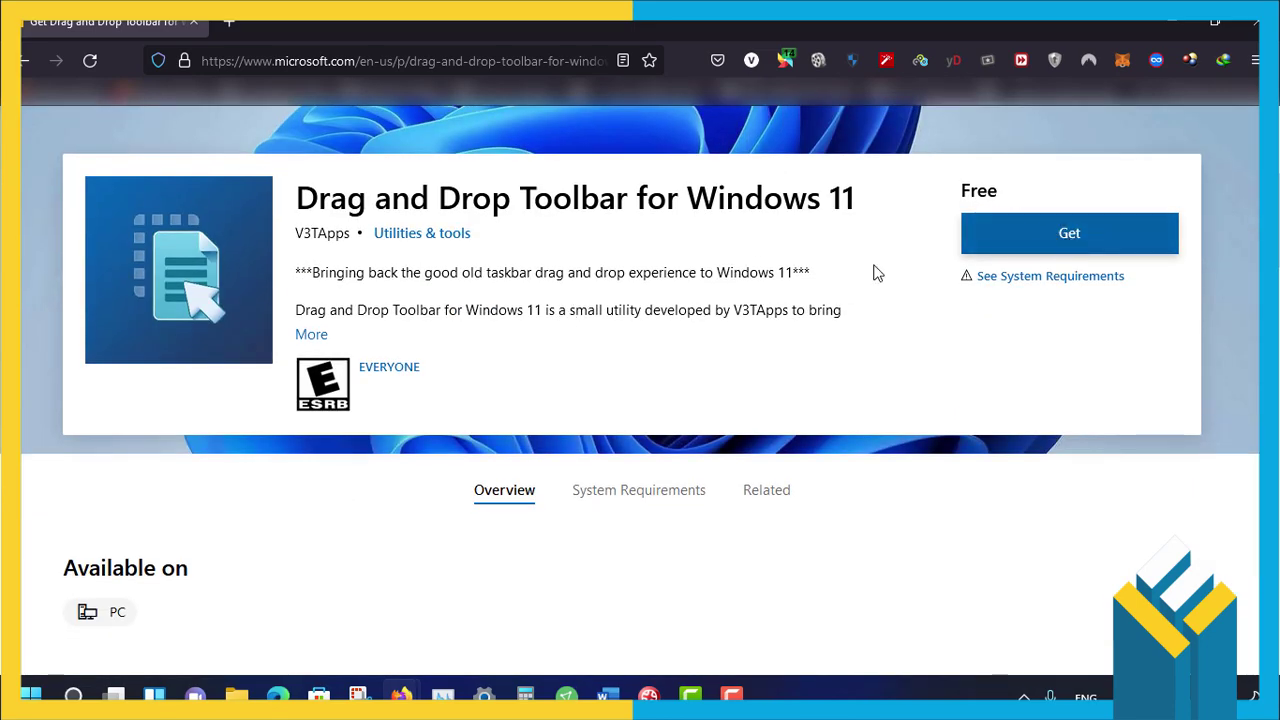
{"action": "scroll", "coordinate": [623, 294], "scroll_direction": "down", "scroll_amount": 2}
{"action": "scroll", "coordinate": [606, 294], "scroll_direction": "down", "scroll_amount": 4}
{"action": "scroll", "coordinate": [606, 296], "scroll_direction": "down", "scroll_amount": 4}
{"action": "scroll", "coordinate": [606, 294], "scroll_direction": "down", "scroll_amount": 4}
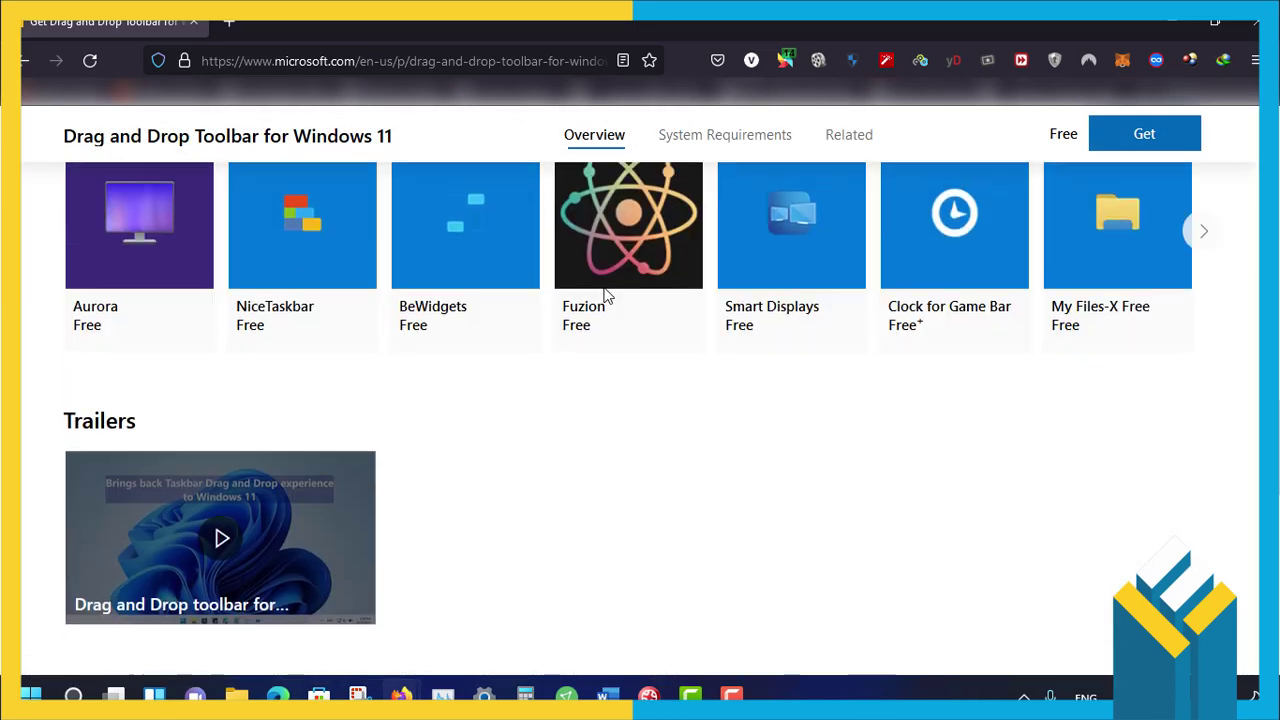
{"action": "scroll", "coordinate": [600, 294], "scroll_direction": "down", "scroll_amount": 3}
{"action": "scroll", "coordinate": [580, 291], "scroll_direction": "up", "scroll_amount": 2}
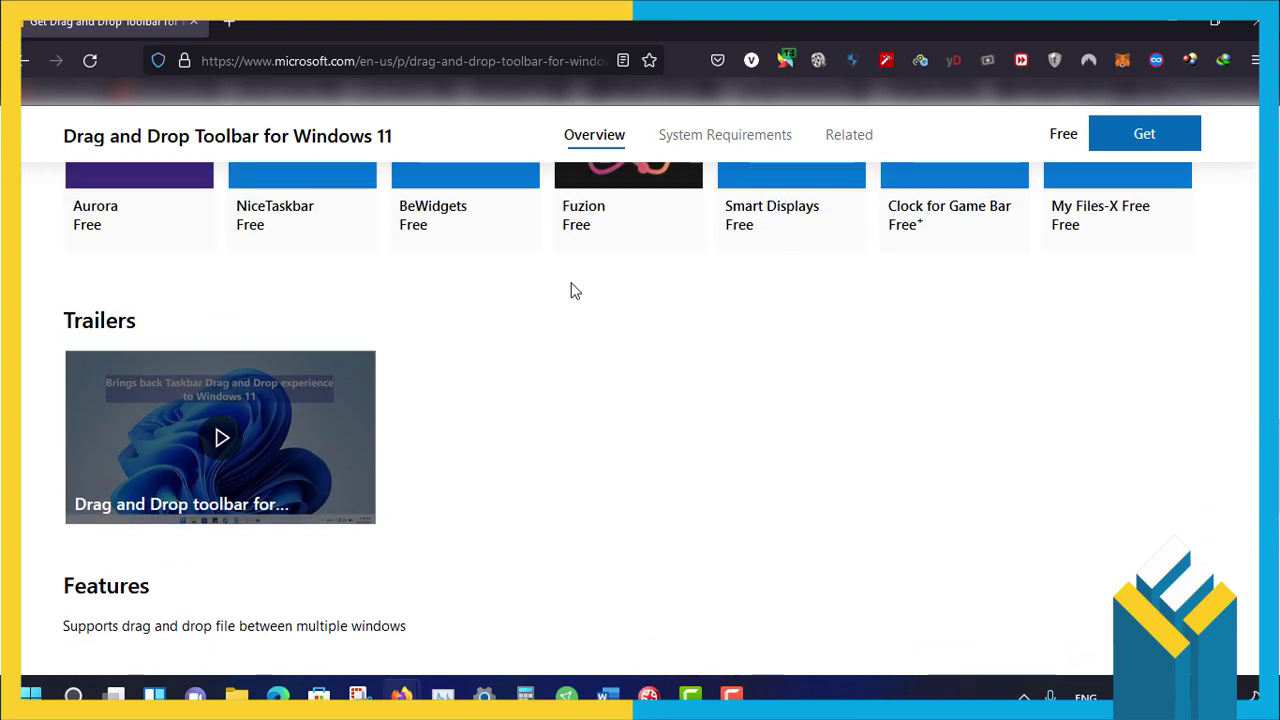
{"action": "left_click", "coordinate": [220, 434]}
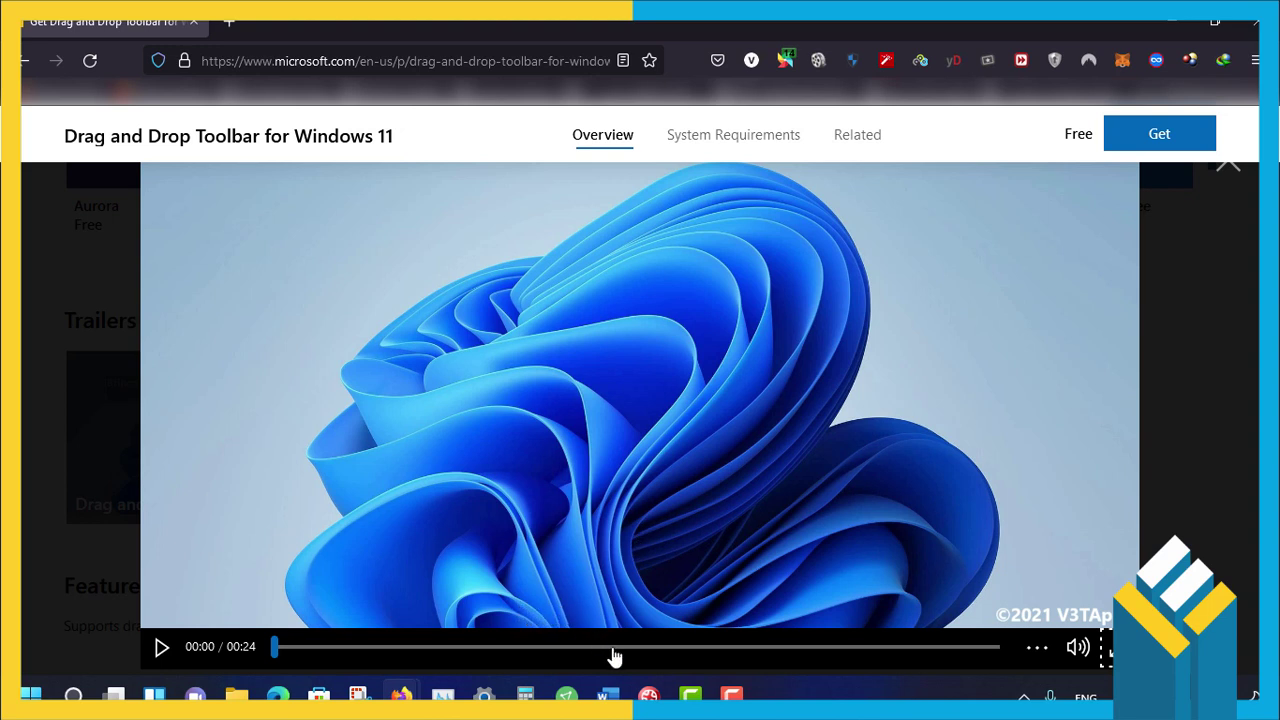
- Open the Drag and Drop Toolbar listing in the Microsoft Store app from the web page
{"action": "left_click", "coordinate": [318, 694]}
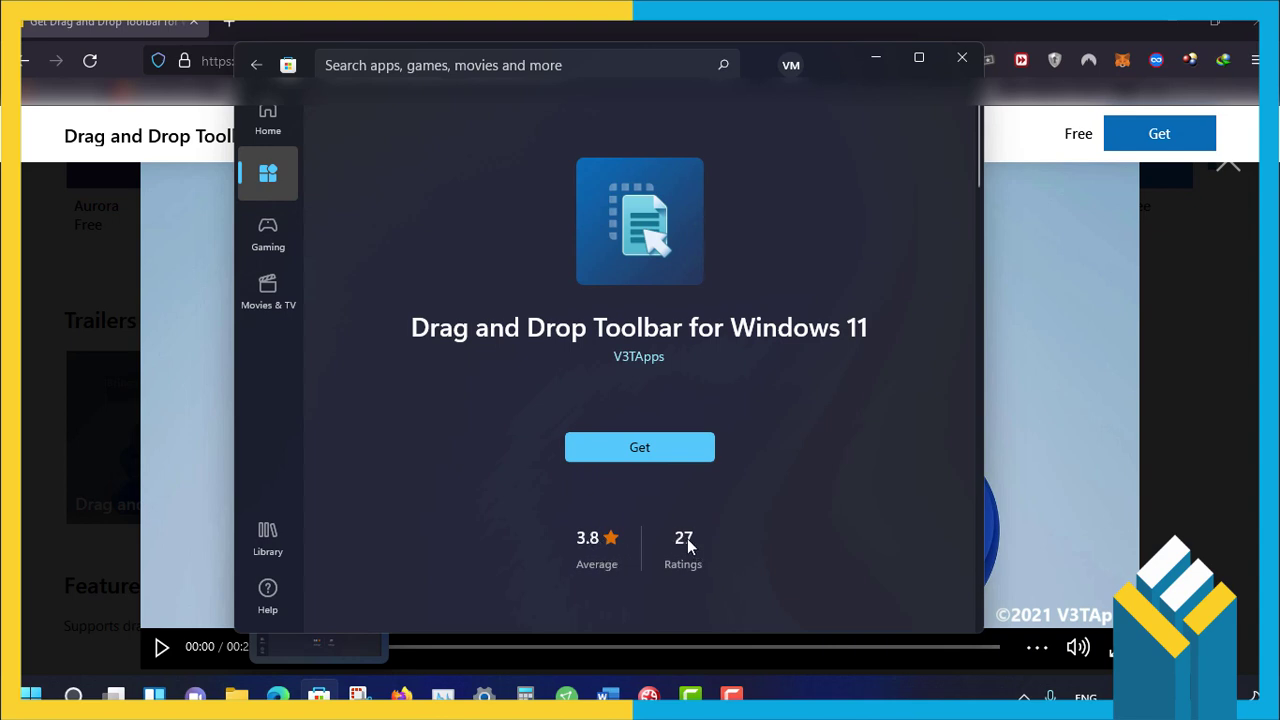
- Get the free Drag and Drop Toolbar and confirm the acquisition
{"action": "left_click", "coordinate": [644, 453]}
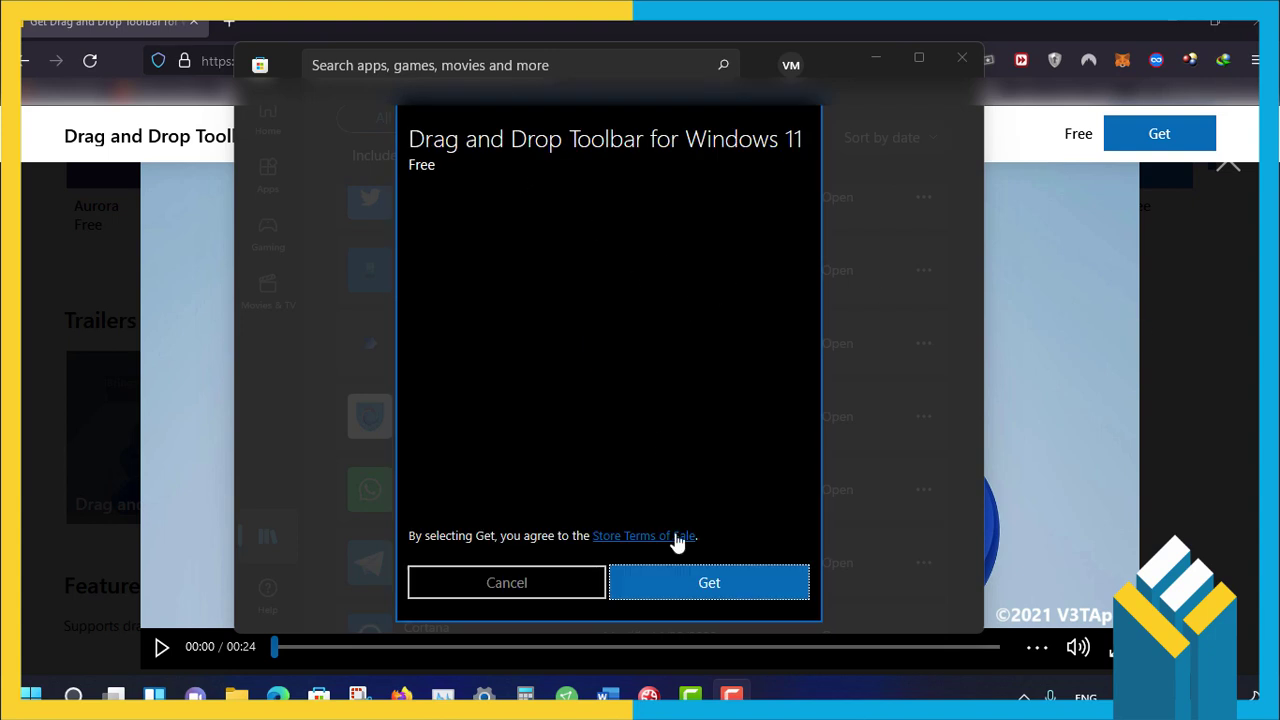
{"action": "left_click", "coordinate": [705, 594]}
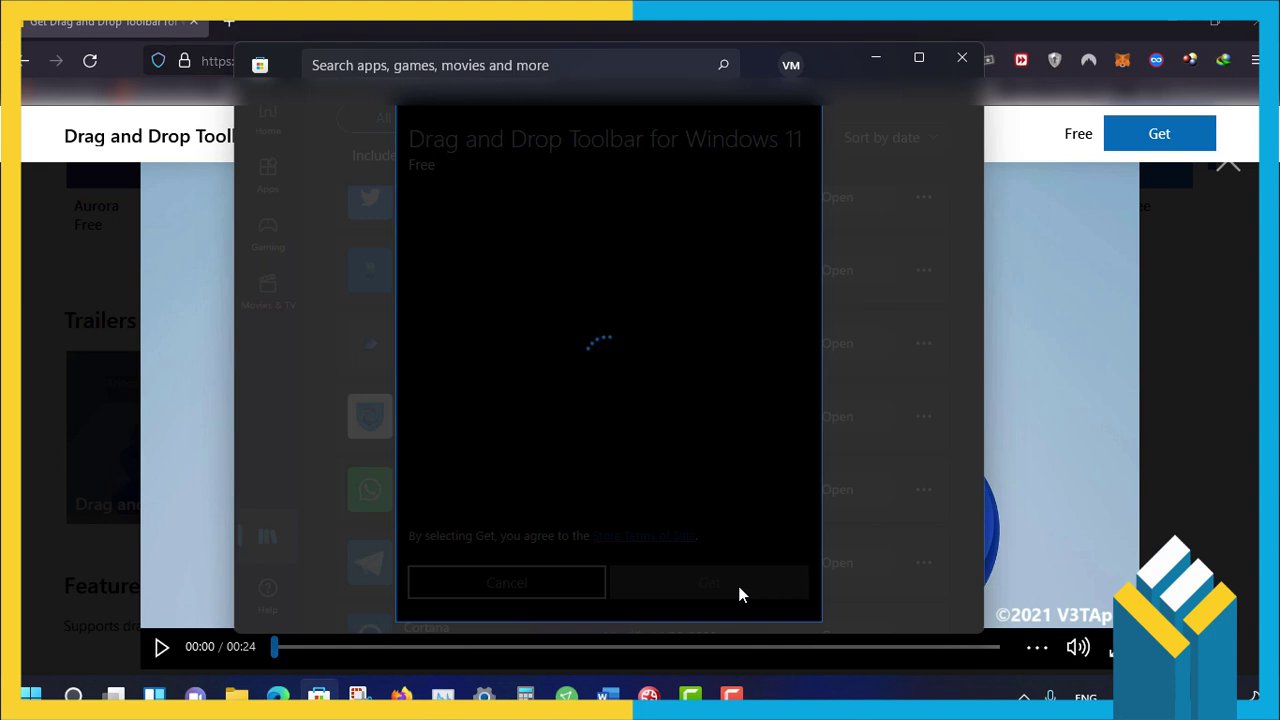
{"action": "scroll", "coordinate": [448, 275], "scroll_direction": "up", "scroll_amount": 3}
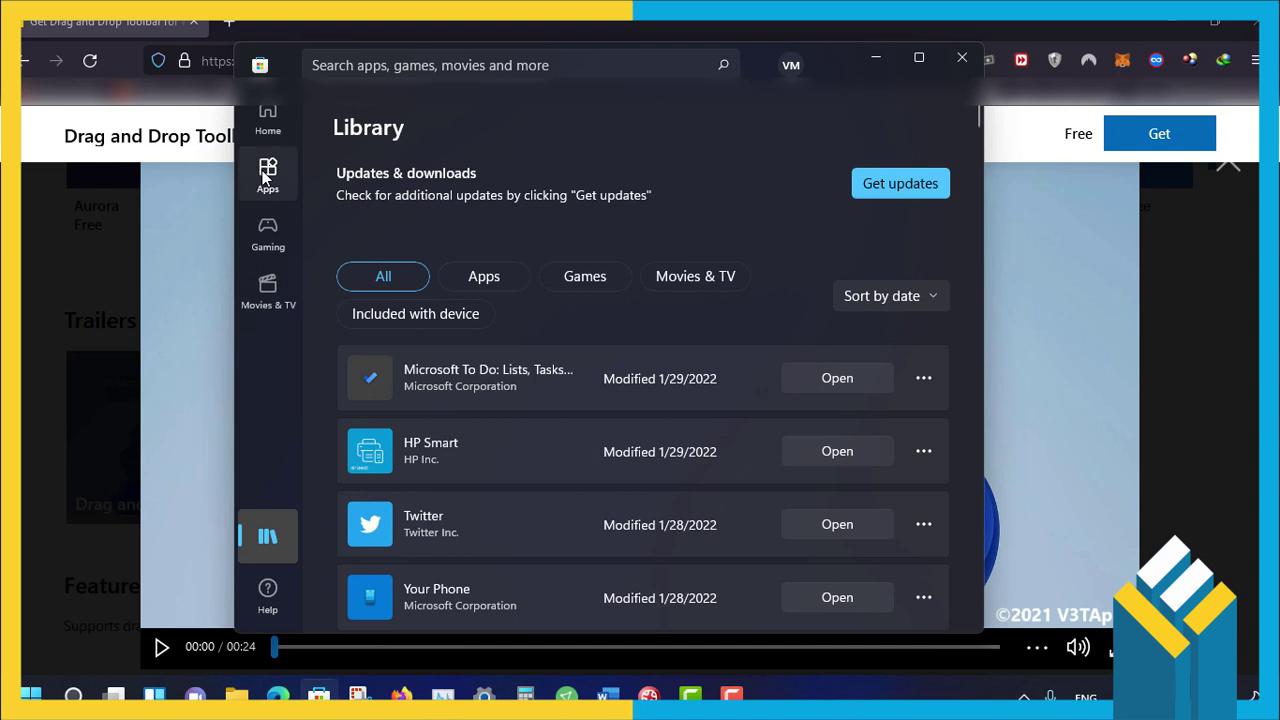
- Paste the product link into the Store search box, then clear it
{"action": "left_click", "coordinate": [403, 65]}
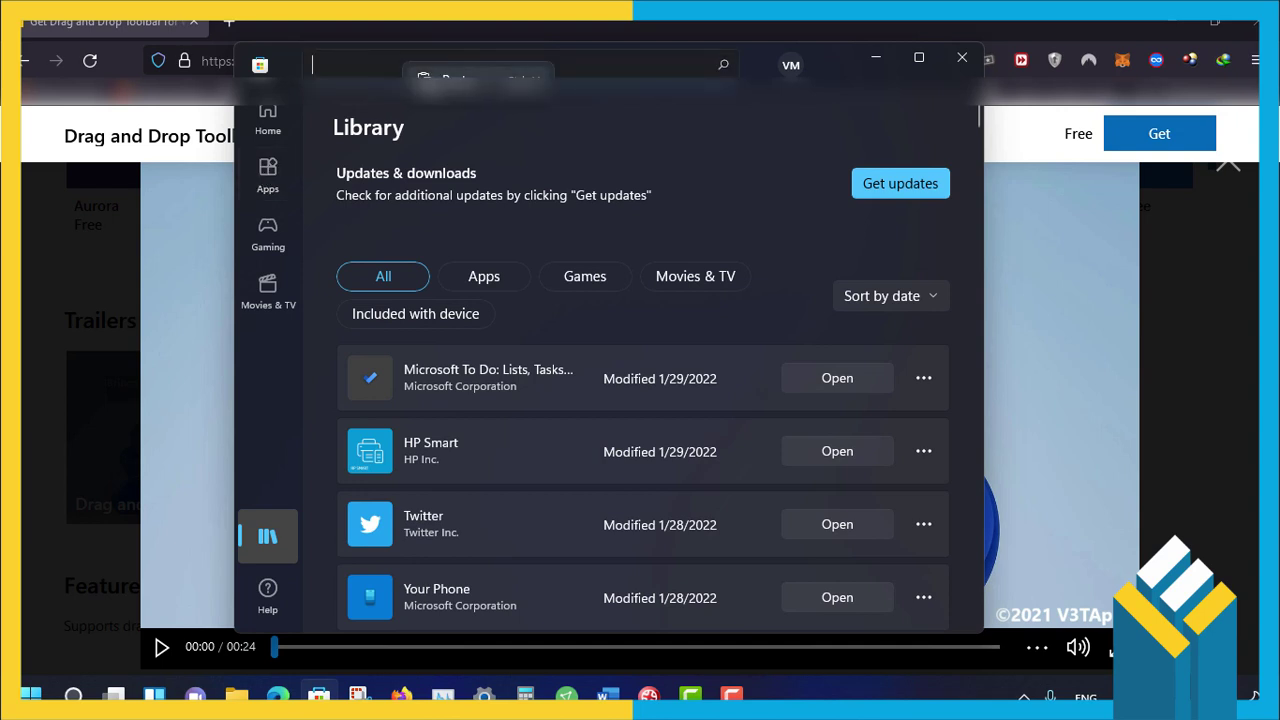
{"action": "key", "text": "ctrl+v"}
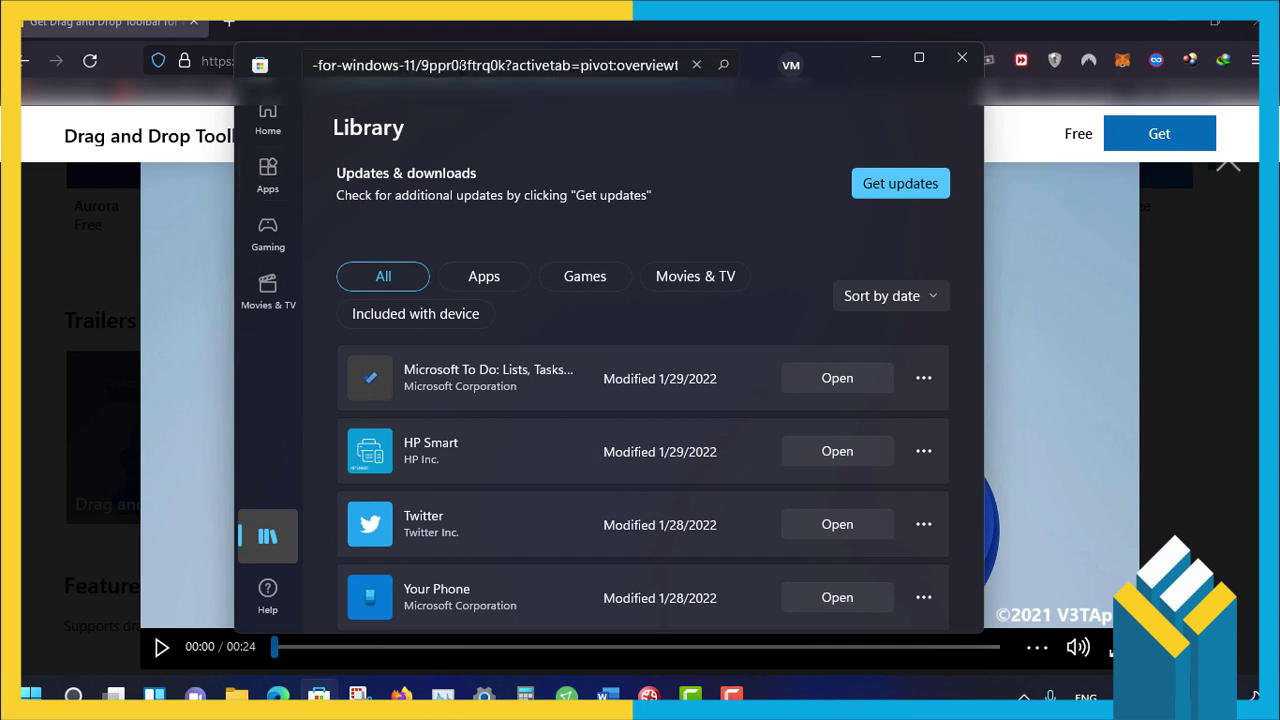
{"action": "key", "text": "ctrl+a"}
{"action": "key", "text": "BackSpace"}
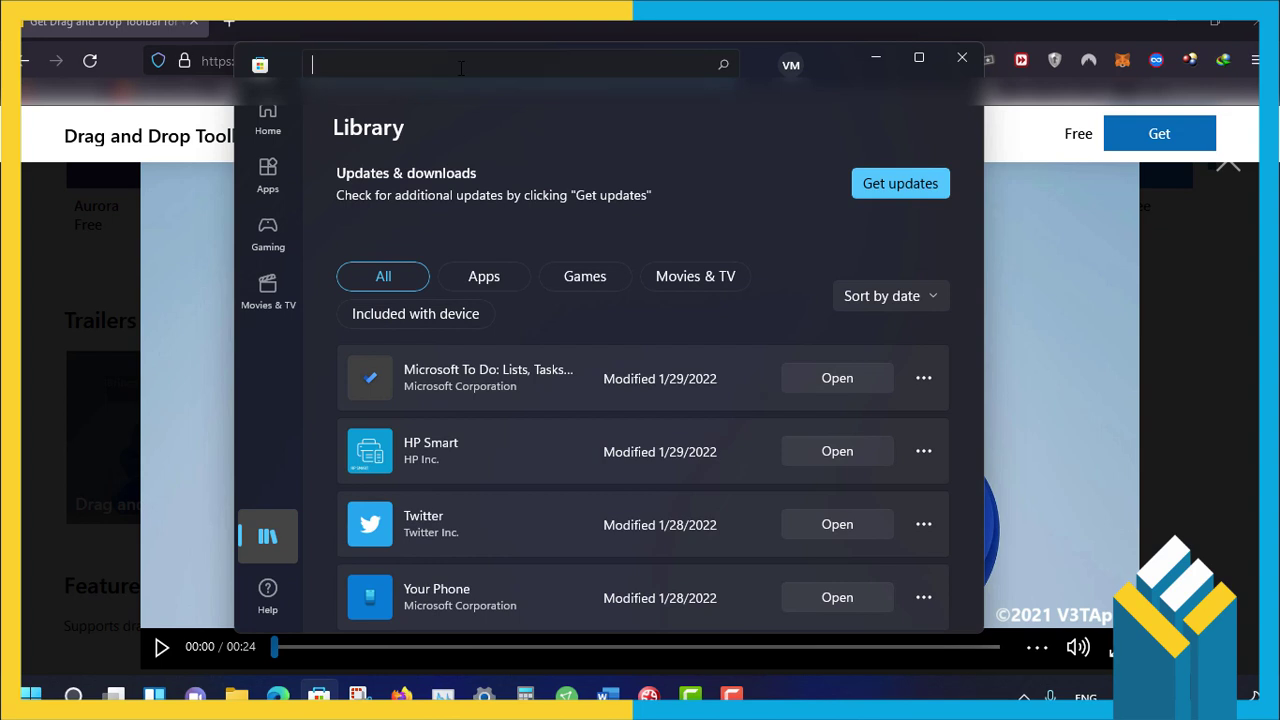
- In Firefox, close the trailer and copy the app title from the product page
{"action": "left_click", "coordinate": [401, 695]}
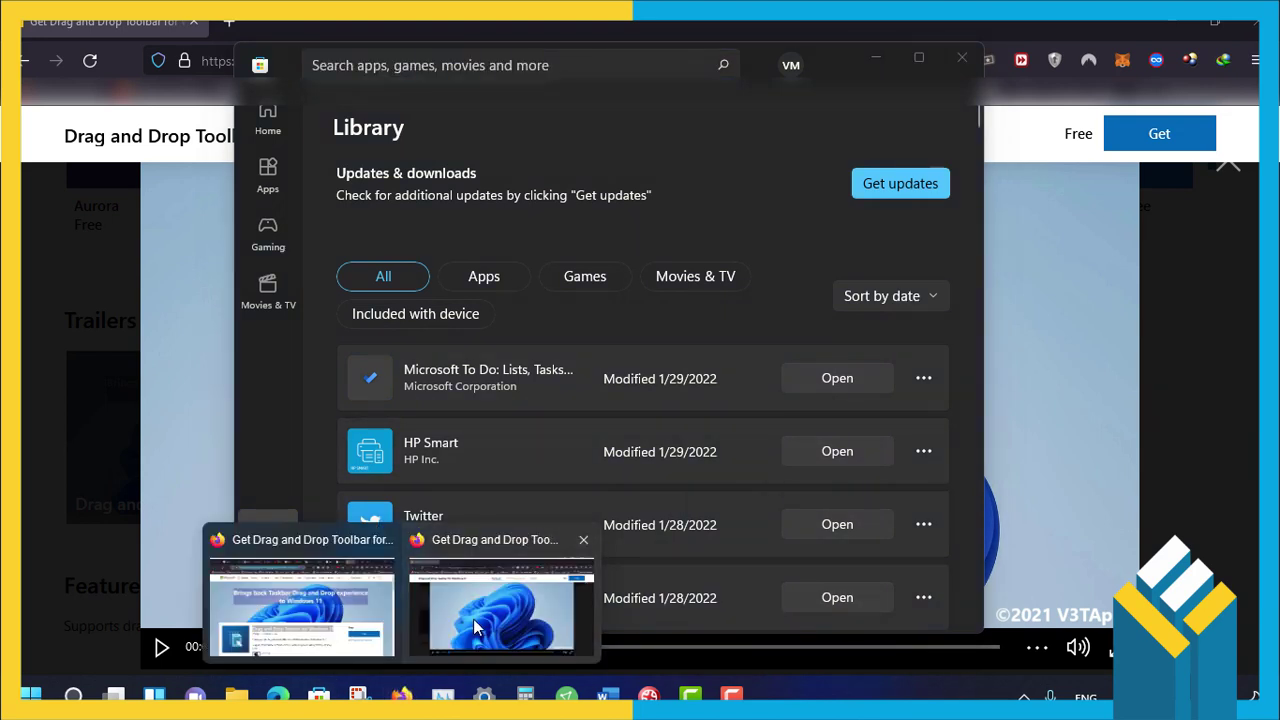
{"action": "left_click", "coordinate": [476, 627]}
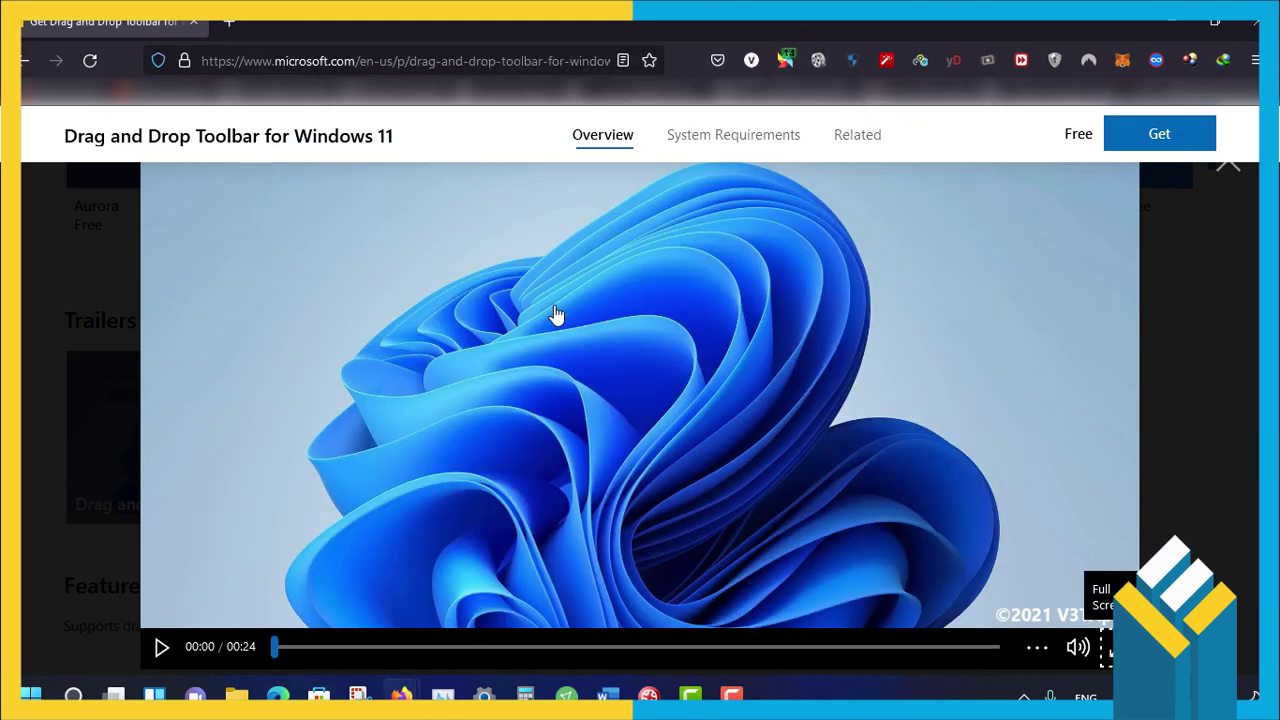
{"action": "left_click", "coordinate": [1228, 168]}
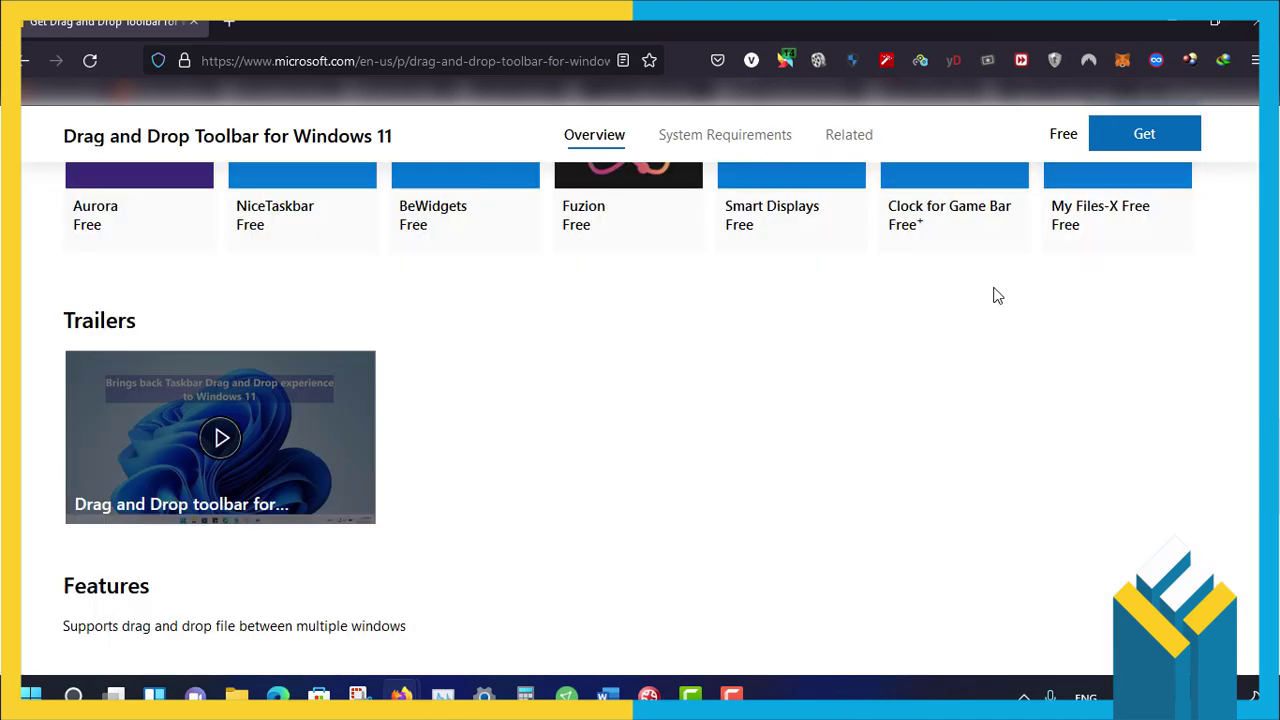
{"action": "scroll", "coordinate": [737, 289], "scroll_direction": "up", "scroll_amount": 5}
{"action": "scroll", "coordinate": [643, 312], "scroll_direction": "up", "scroll_amount": 5}
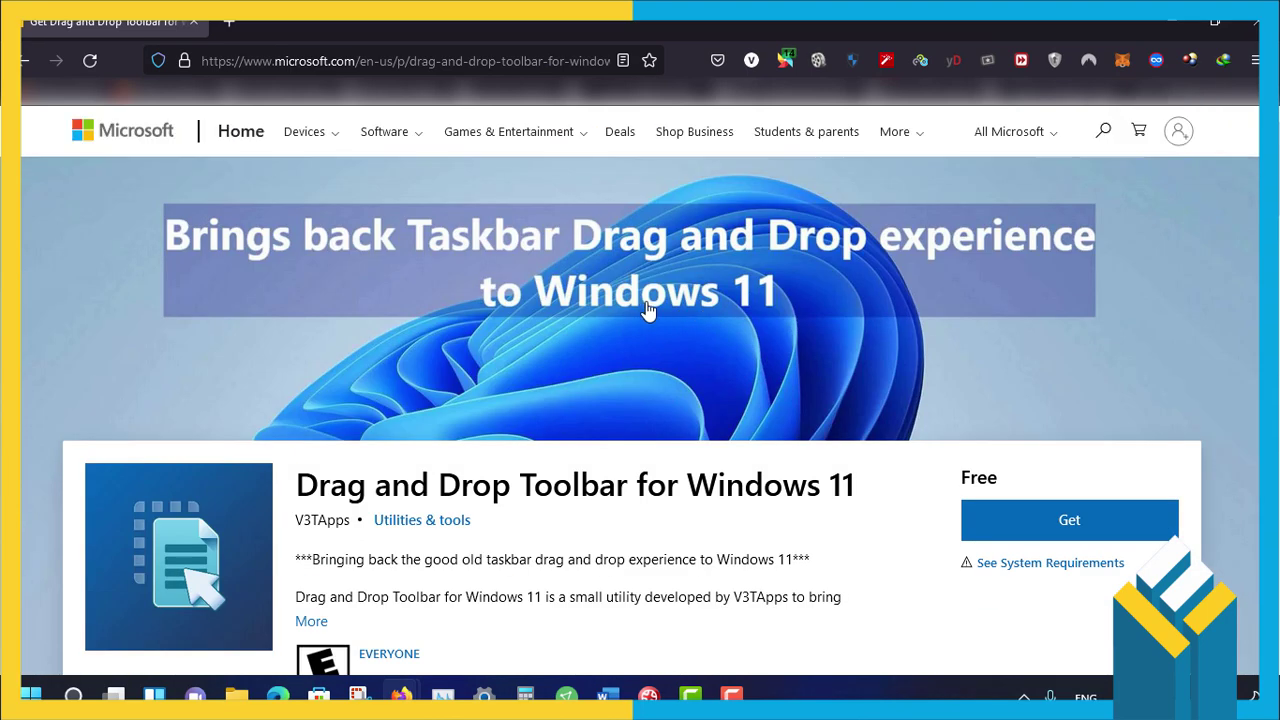
{"action": "triple_click", "coordinate": [486, 478]}
{"action": "right_click", "coordinate": [486, 480]}
{"action": "left_click", "coordinate": [564, 211]}
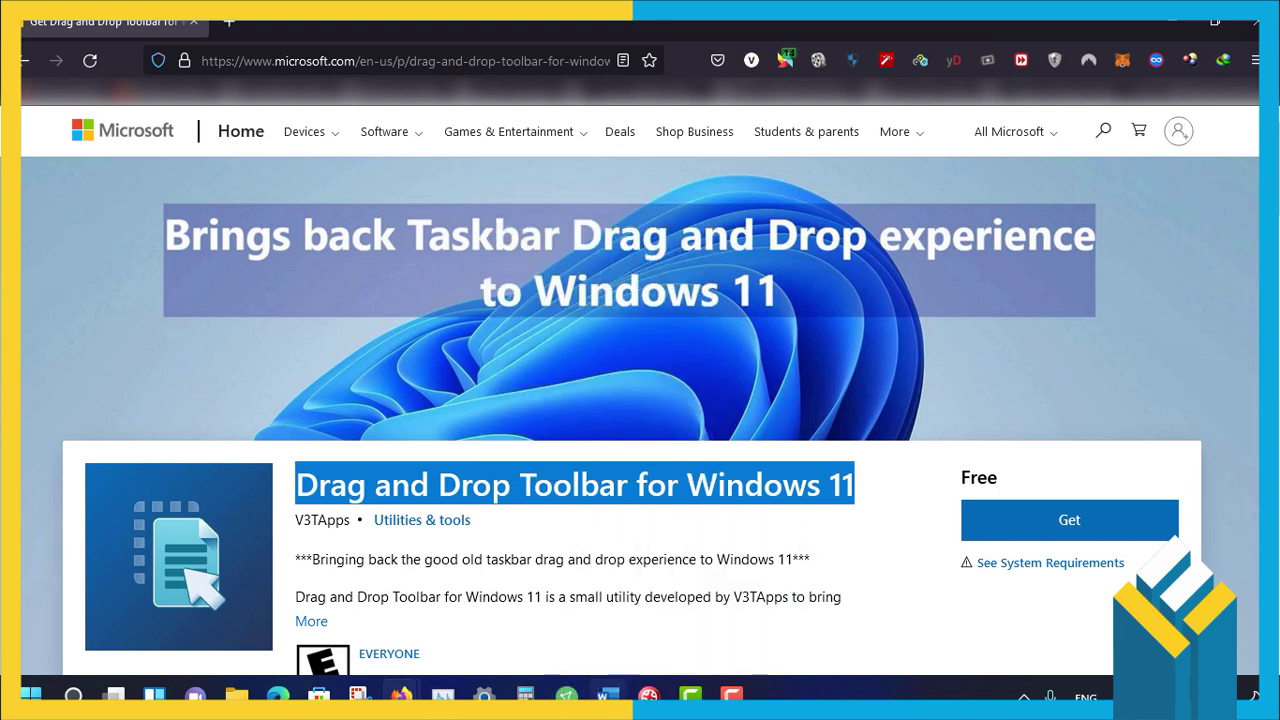
- Back in the Store, try pasting into the search box, then dismiss the menu
{"action": "left_click", "coordinate": [319, 694]}
{"action": "left_click", "coordinate": [463, 56]}
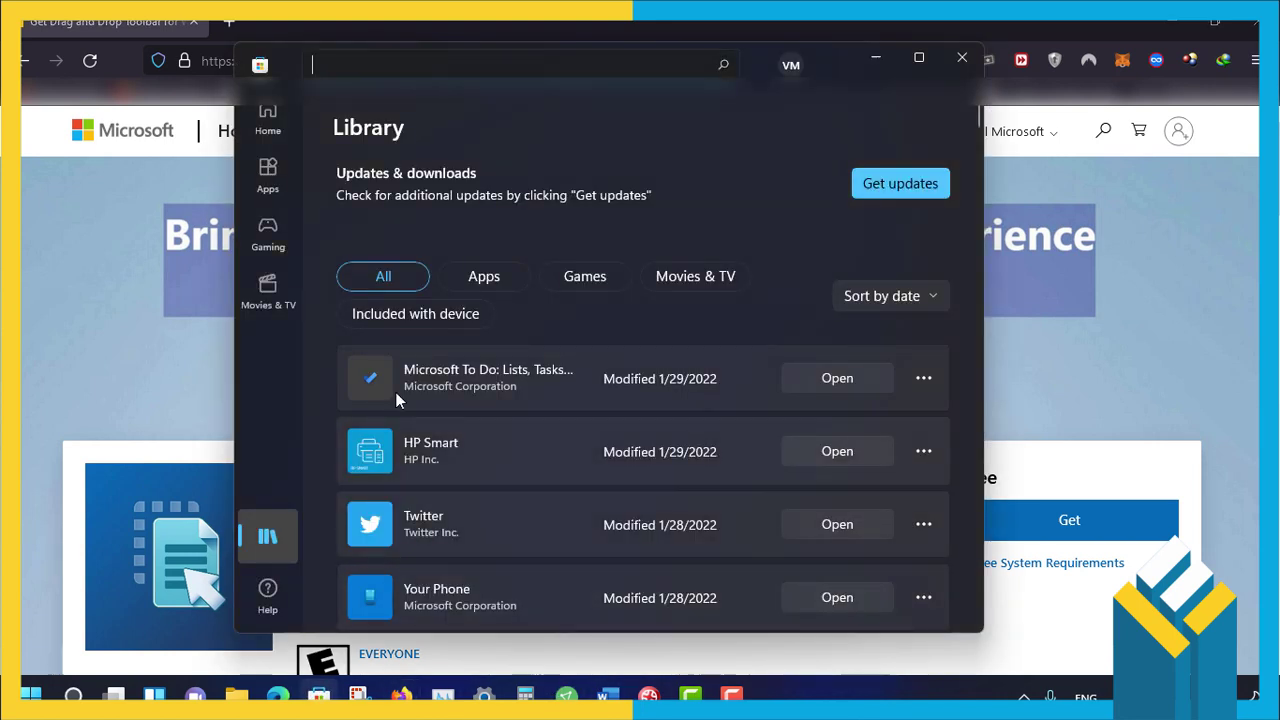
{"action": "right_click", "coordinate": [463, 56]}
{"action": "left_click", "coordinate": [486, 93]}
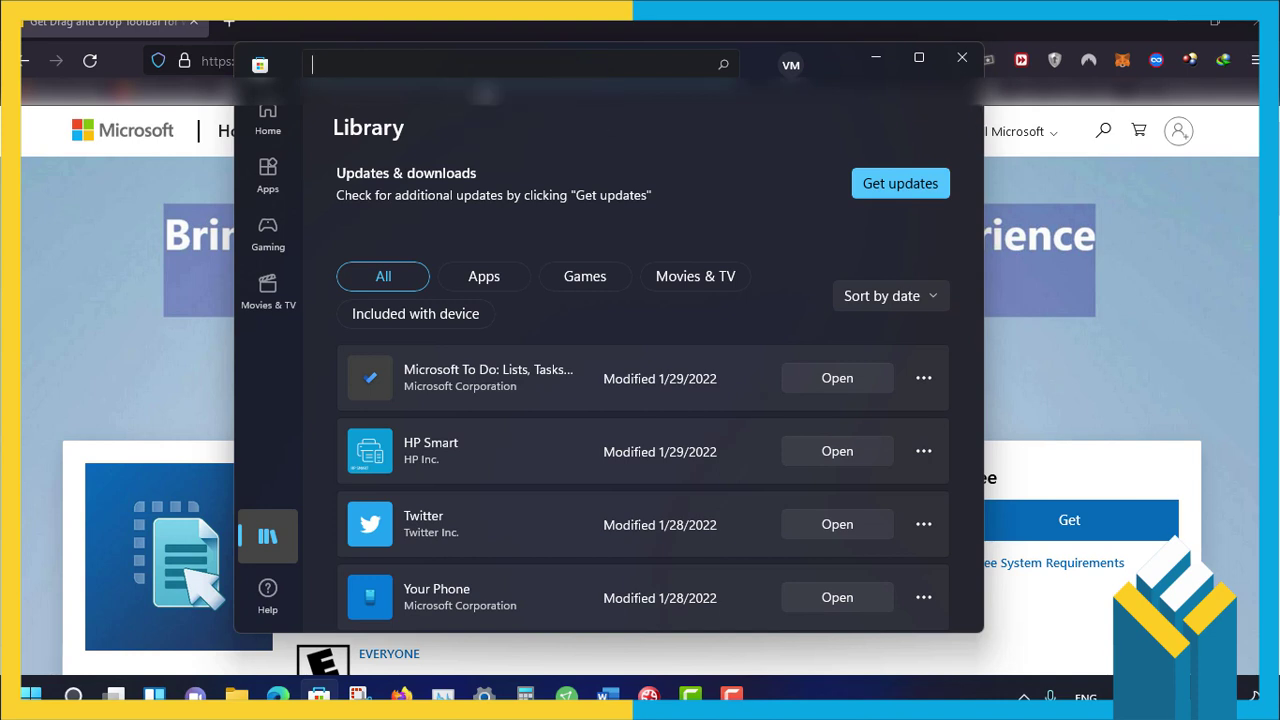
- Copy the app title from the product page again and return to the Store
{"action": "left_click", "coordinate": [103, 389]}
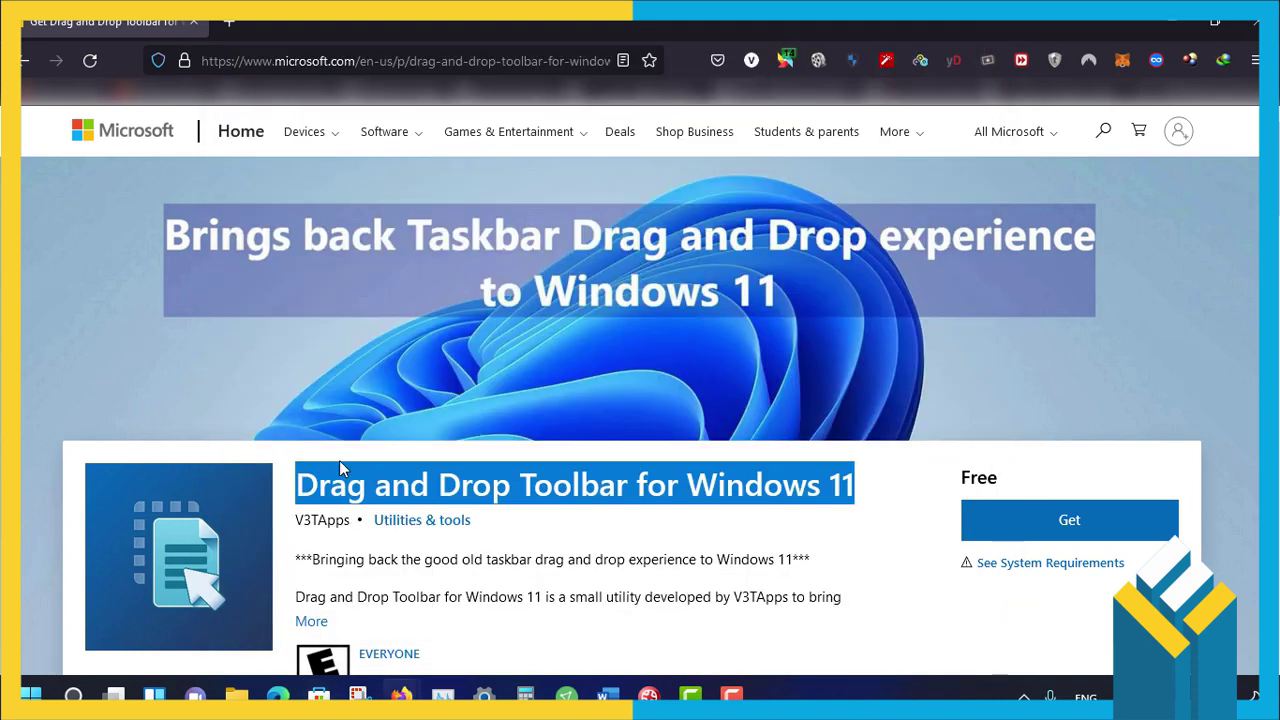
{"action": "left_click", "coordinate": [340, 485]}
{"action": "triple_click", "coordinate": [348, 488]}
{"action": "right_click", "coordinate": [350, 490]}
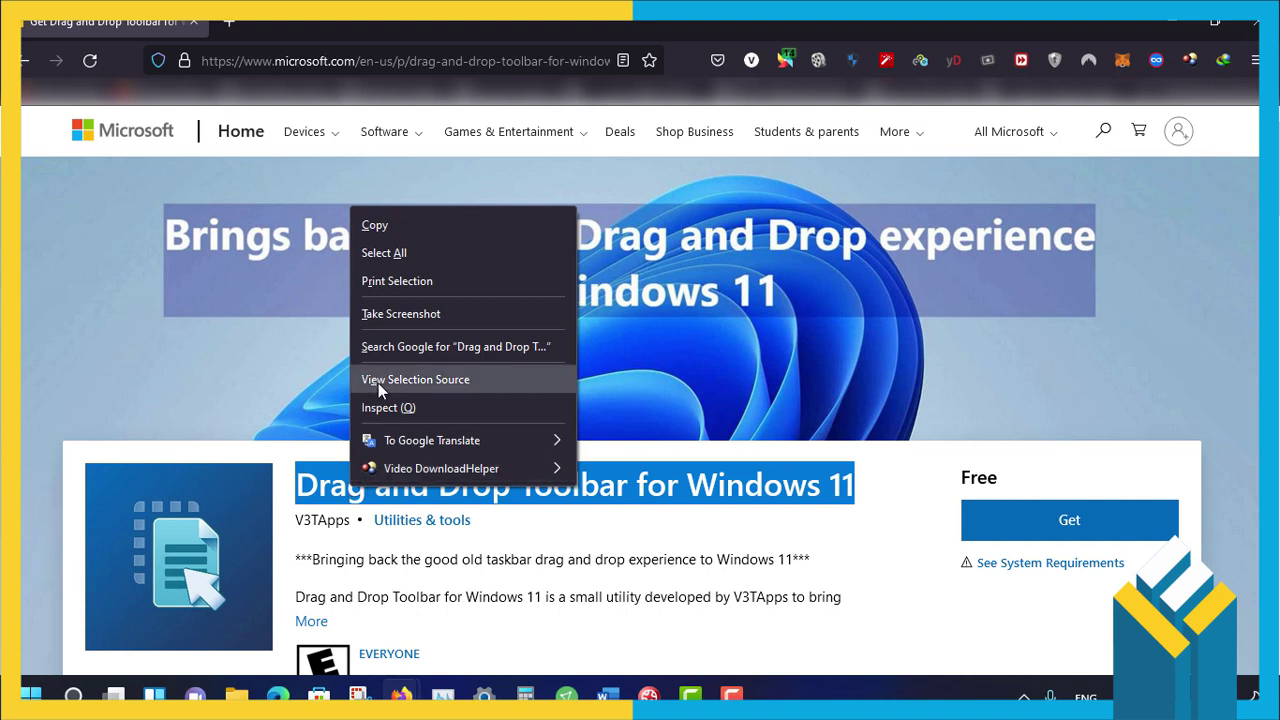
{"action": "left_click", "coordinate": [393, 235]}
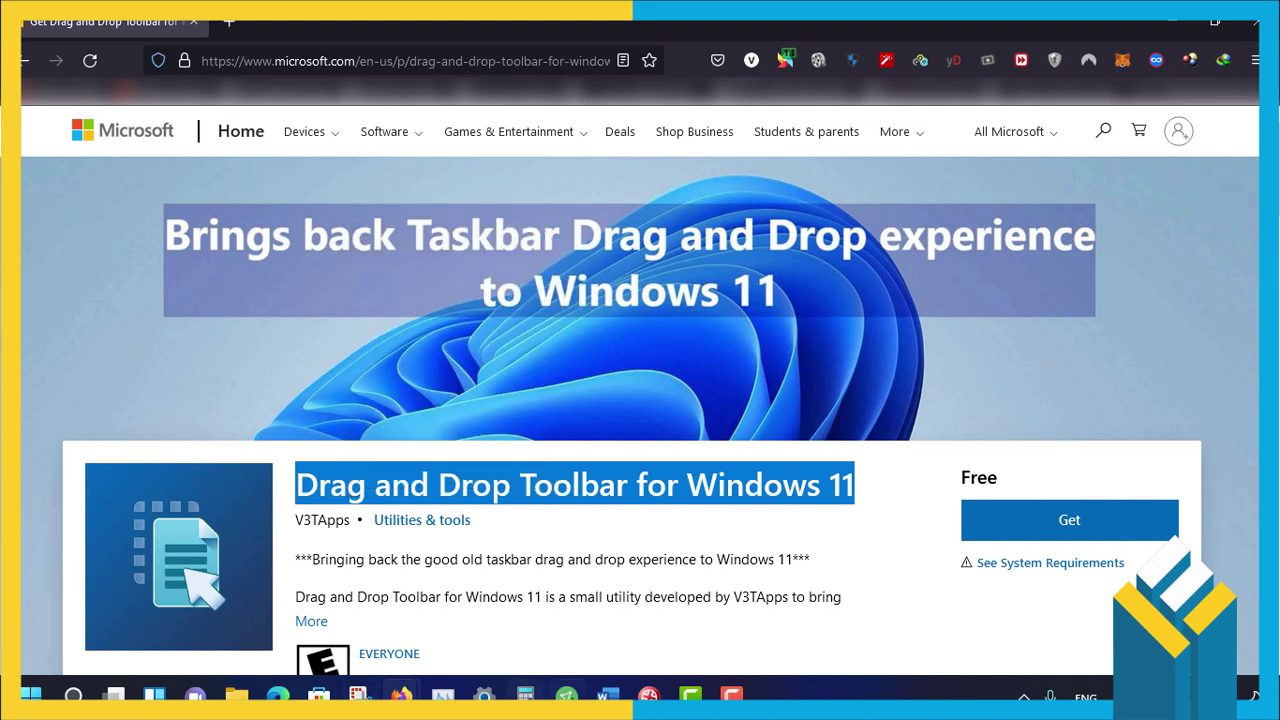
{"action": "left_click", "coordinate": [318, 694]}
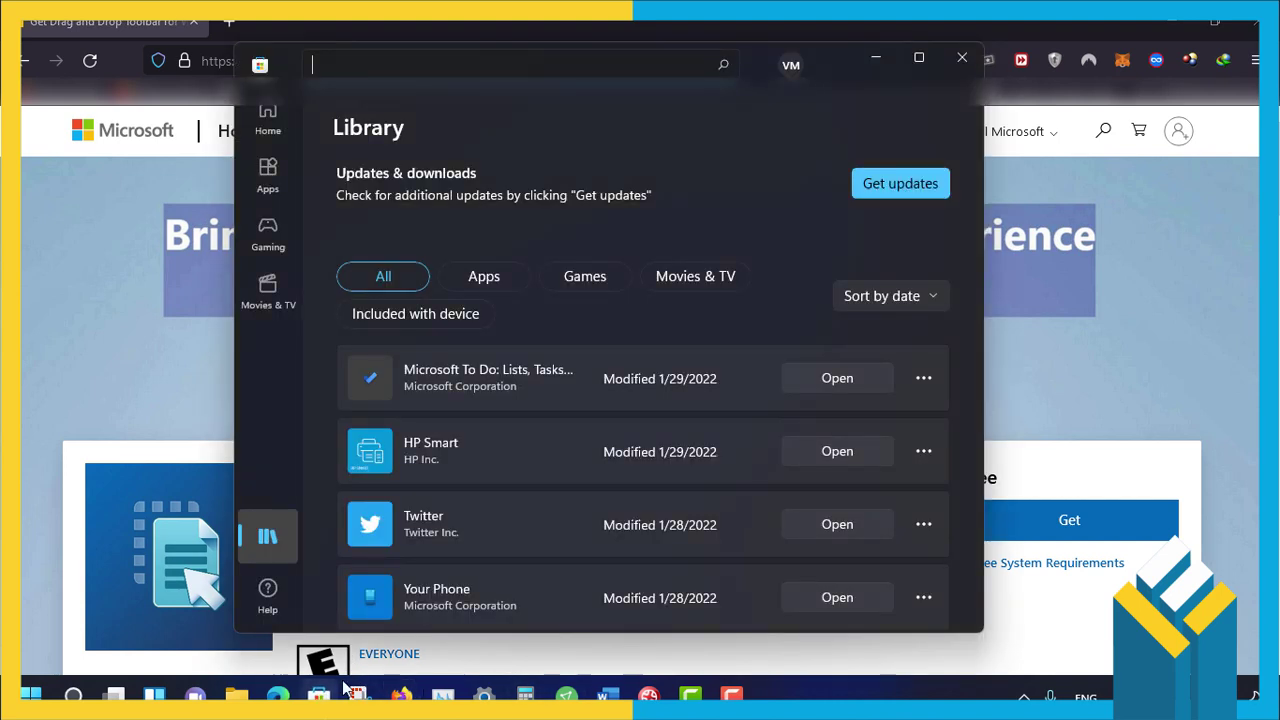
- Search the Store for 'drag and', open Drag and Drop Toolbar for Windows 11, and install it
{"action": "right_click", "coordinate": [425, 66]}
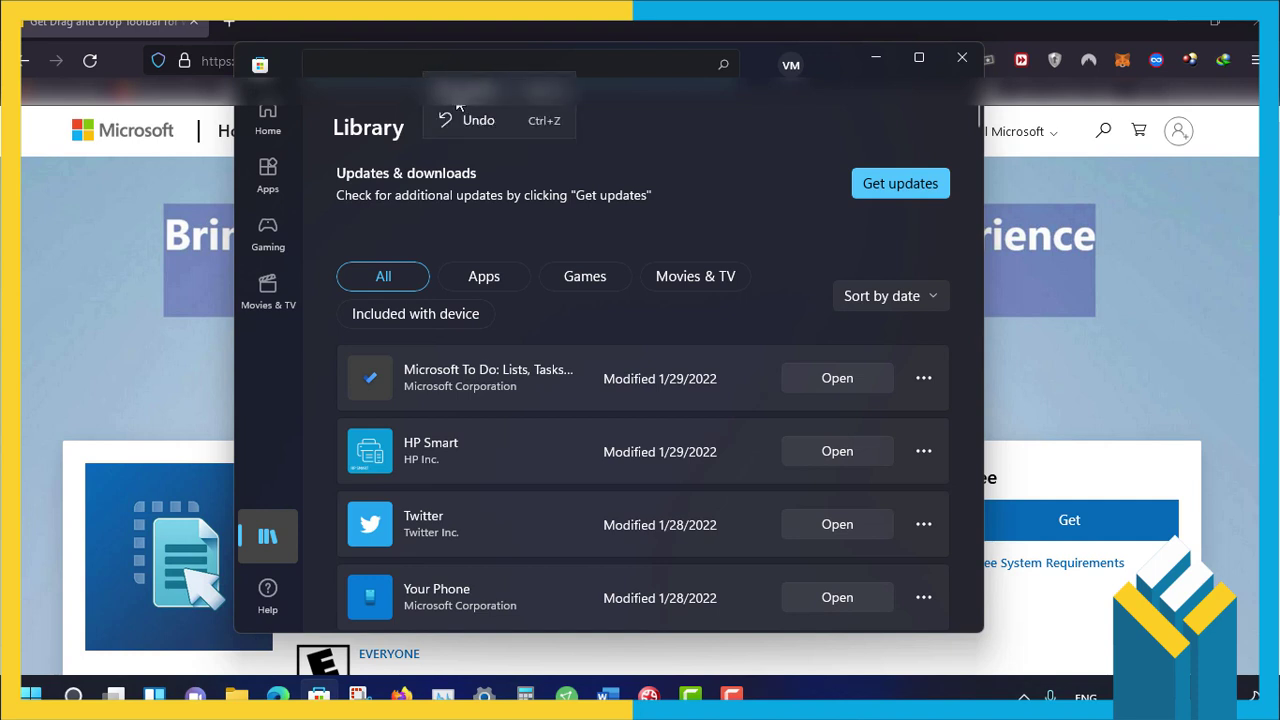
{"action": "left_click", "coordinate": [459, 104]}
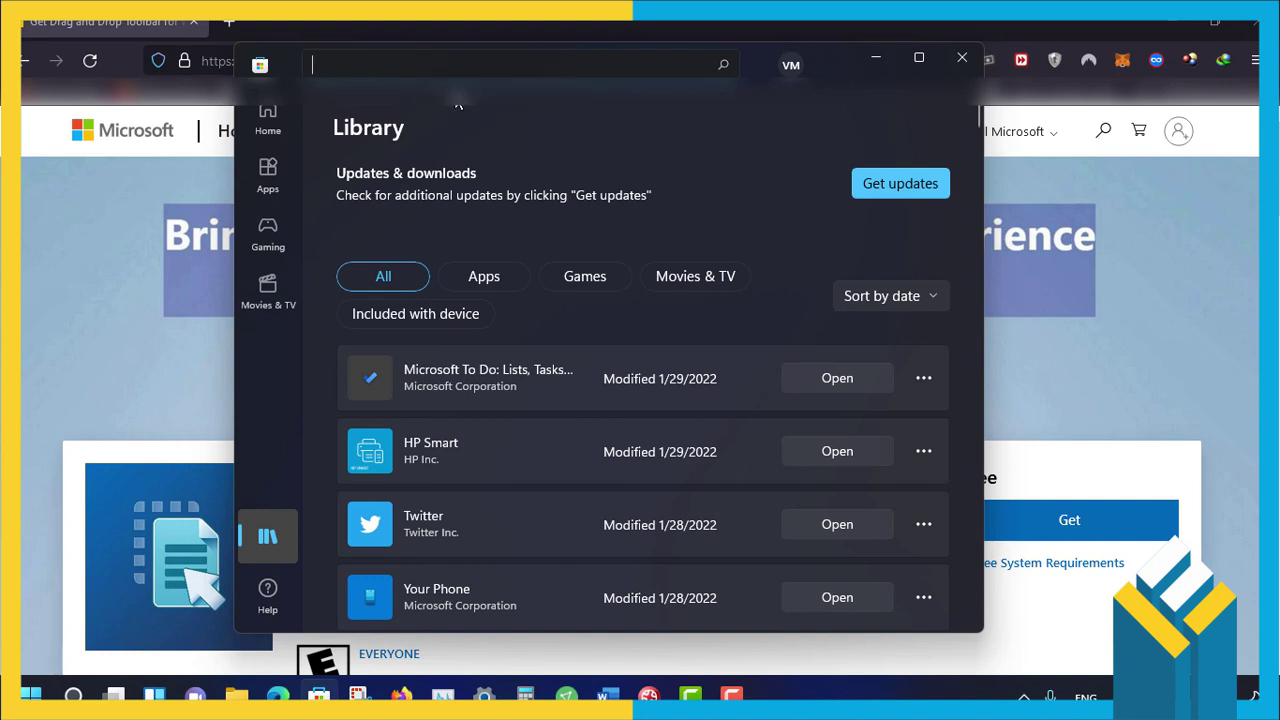
{"action": "type", "text": "dra"}
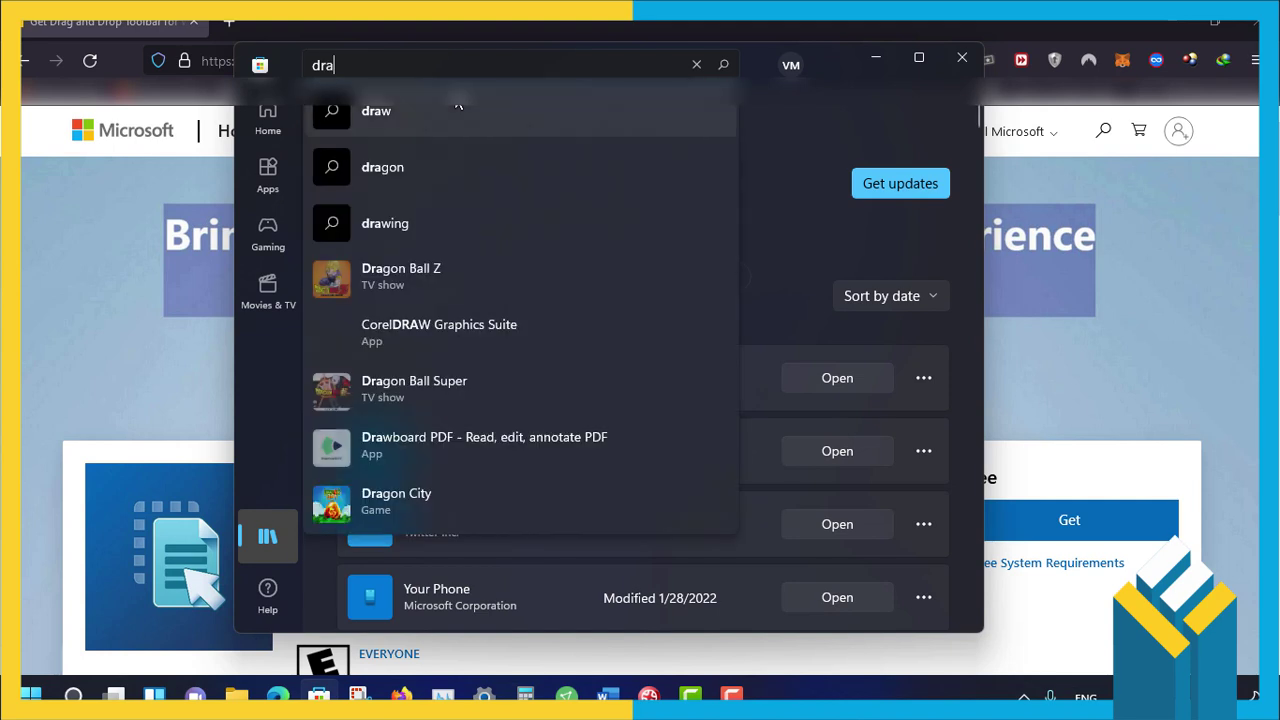
{"action": "type", "text": "g an"}
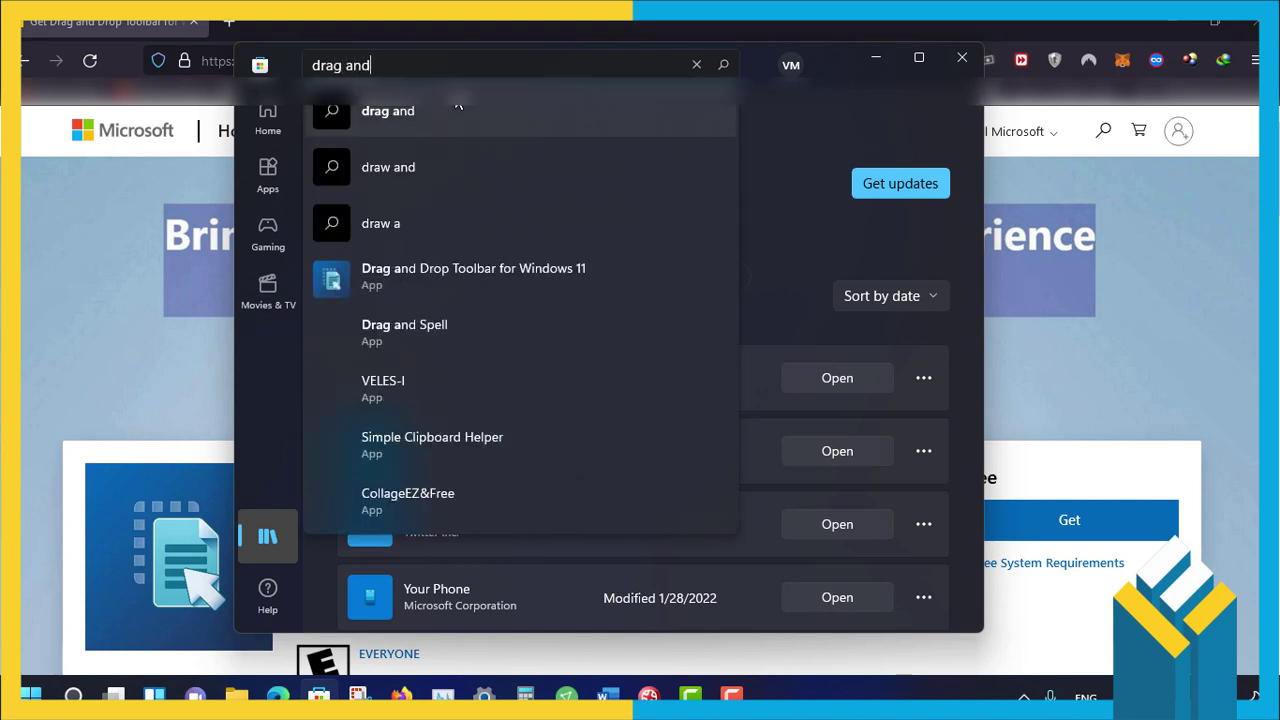
{"action": "type", "text": "d"}
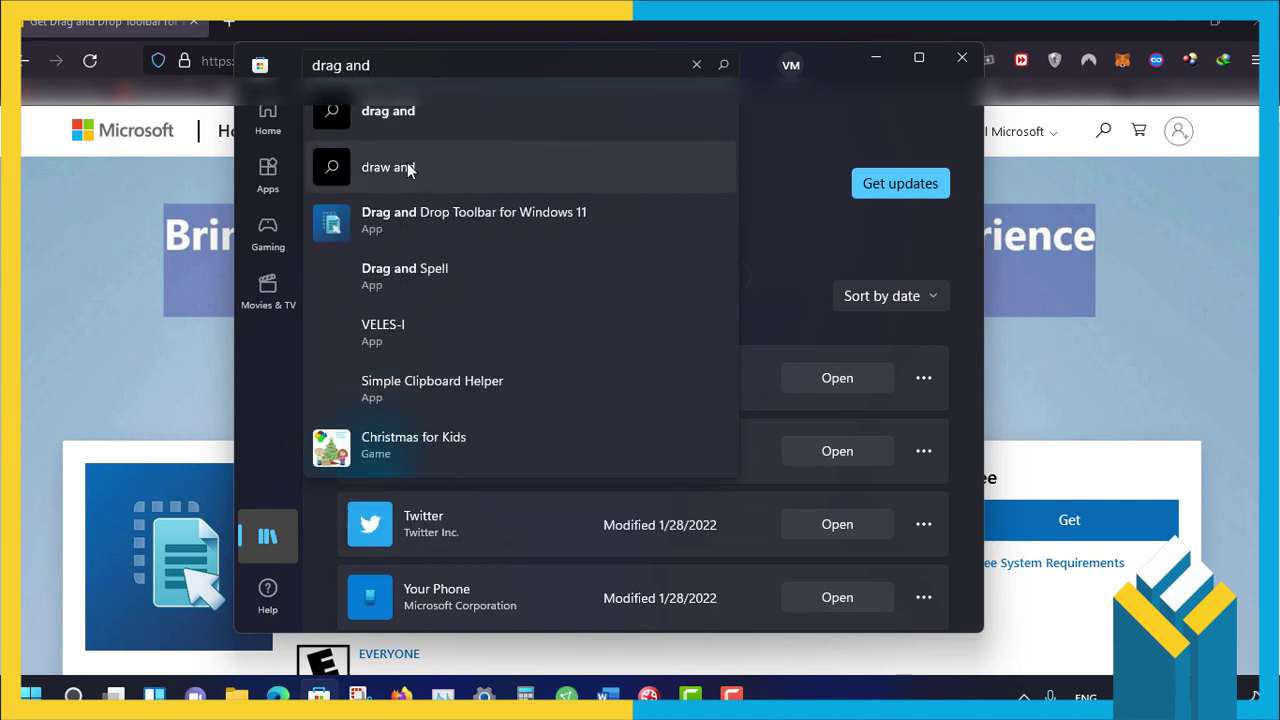
{"action": "left_click", "coordinate": [423, 221]}
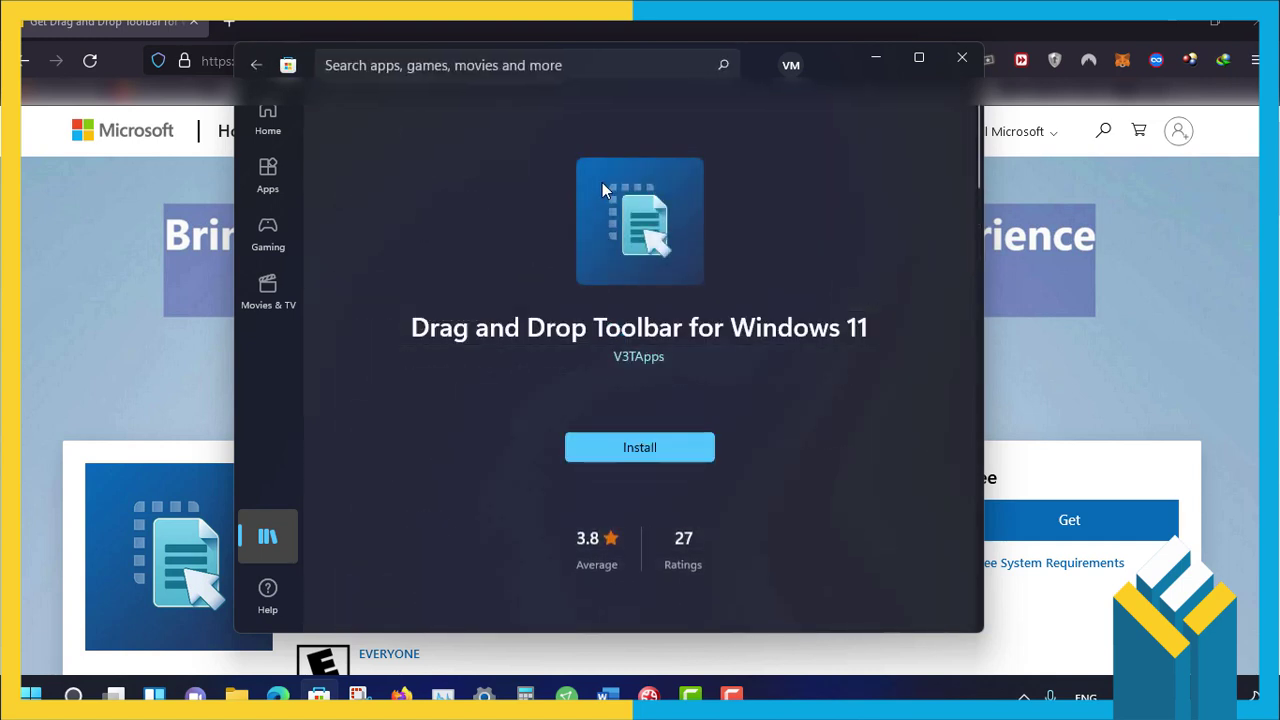
{"action": "left_click", "coordinate": [632, 449]}
{"action": "left_click", "coordinate": [651, 448]}
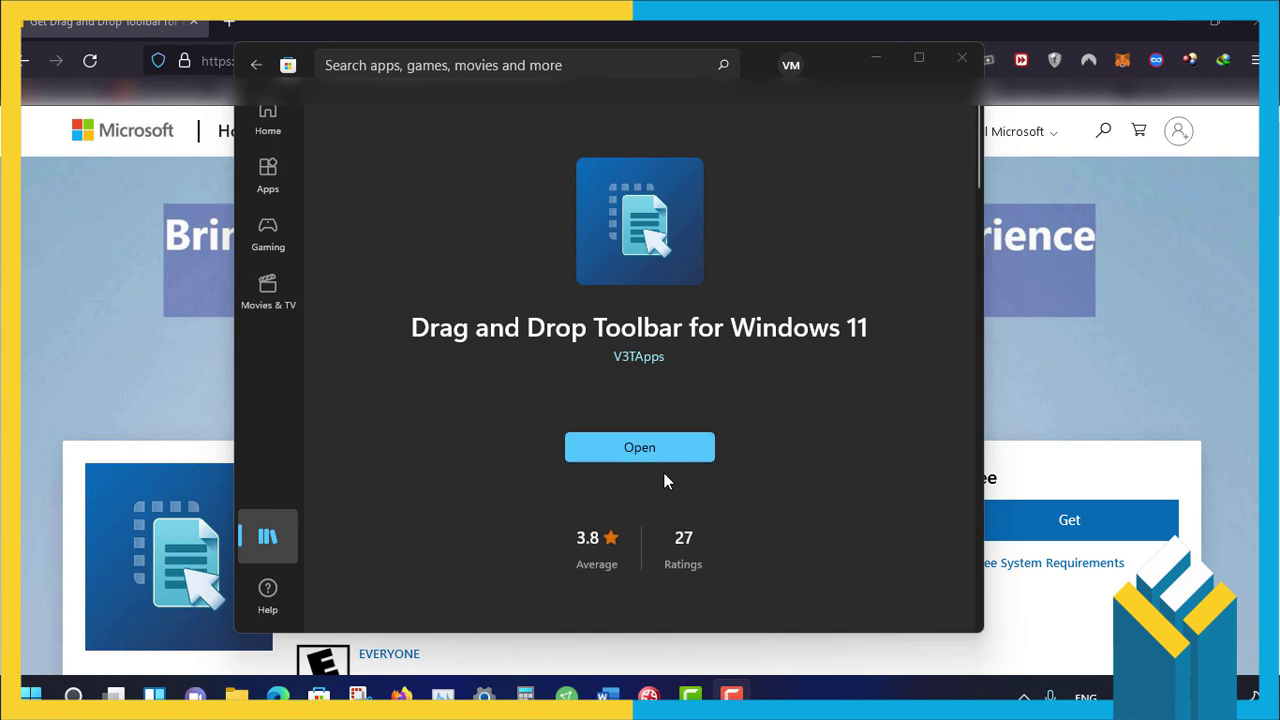
- Launch the toolbar from its Store page and check its tray-icon Help/Exit menu
{"action": "left_click", "coordinate": [641, 446]}
{"action": "left_click", "coordinate": [640, 448]}
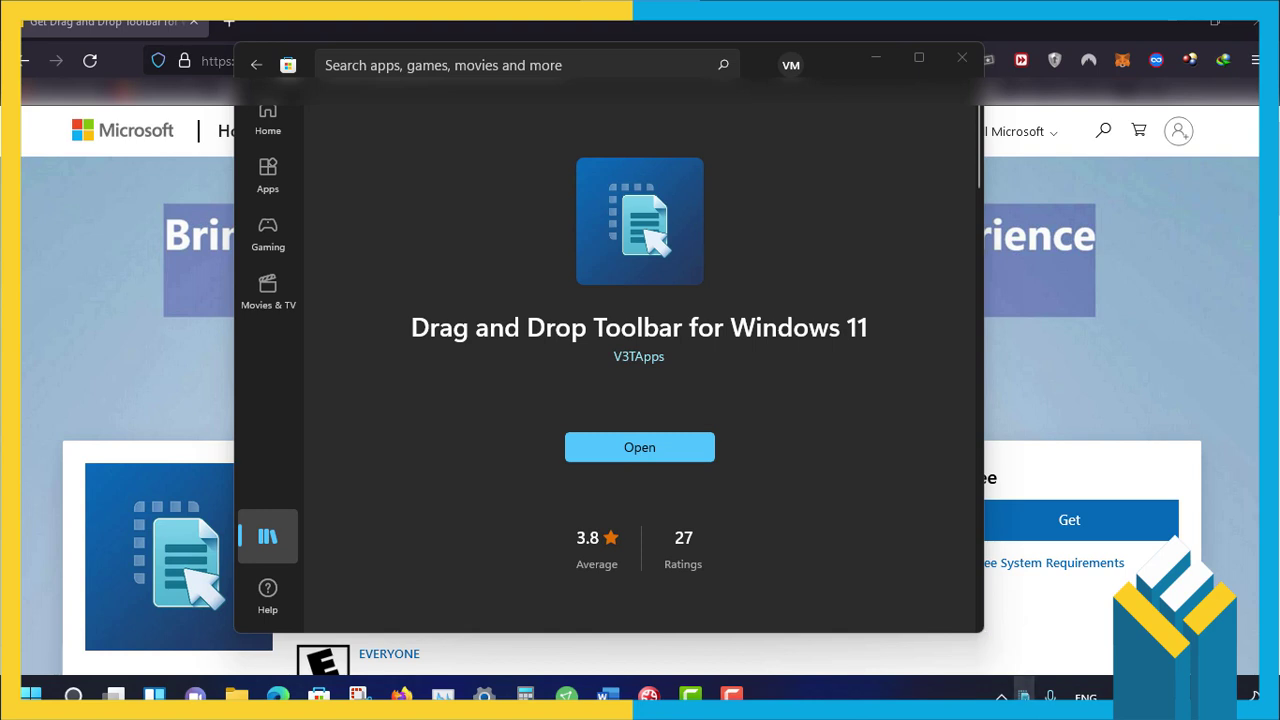
{"action": "right_click", "coordinate": [1024, 694]}
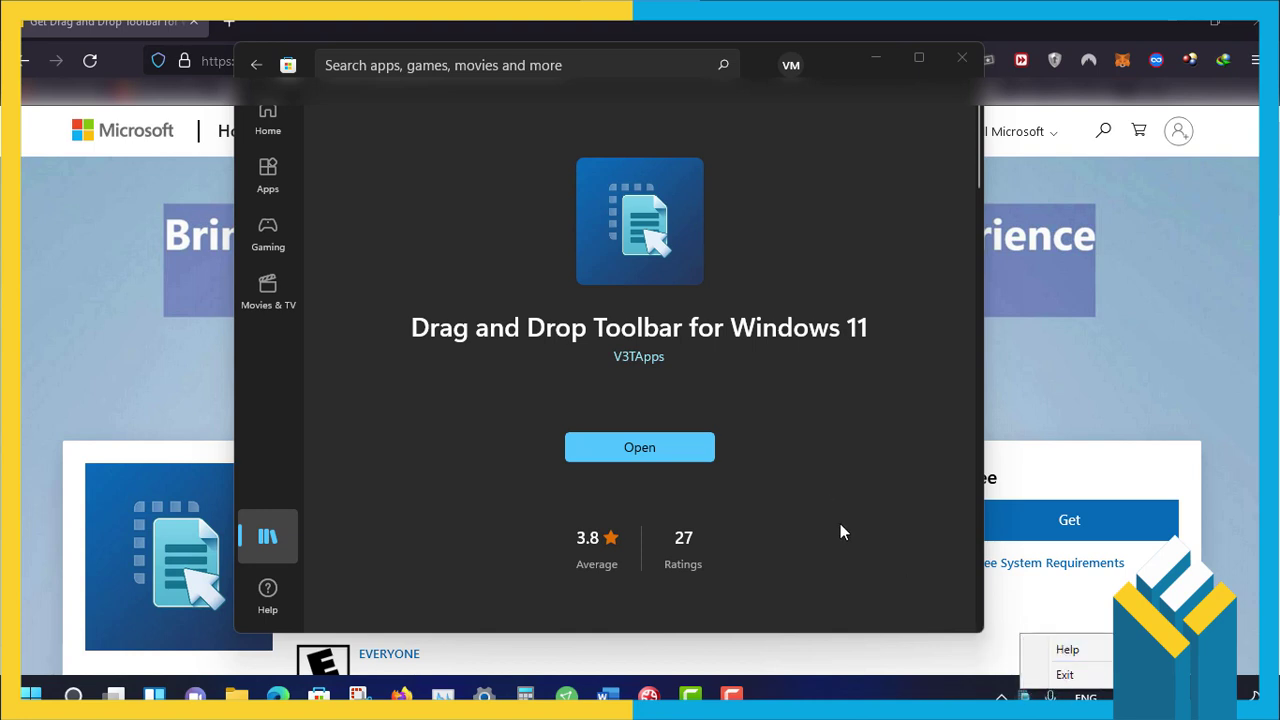
{"action": "left_click", "coordinate": [759, 455]}
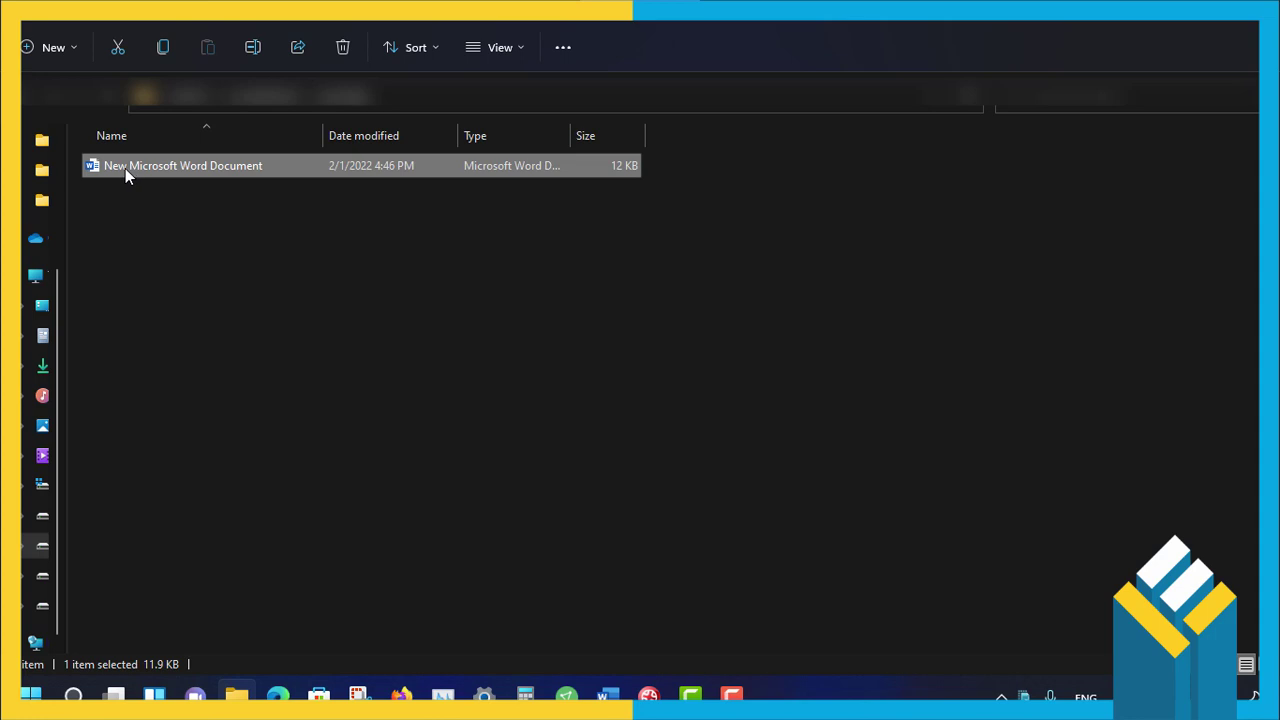
- Drag the Word document into Word via the toolbar and drop the cars image into the test folder
{"action": "mouse_move", "coordinate": [122, 166]}
{"action": "left_mouse_down"}
{"action": "mouse_move", "coordinate": [476, 198]}
{"action": "mouse_move", "coordinate": [640, 20]}
{"action": "mouse_move", "coordinate": [722, 34]}
{"action": "left_mouse_up"}
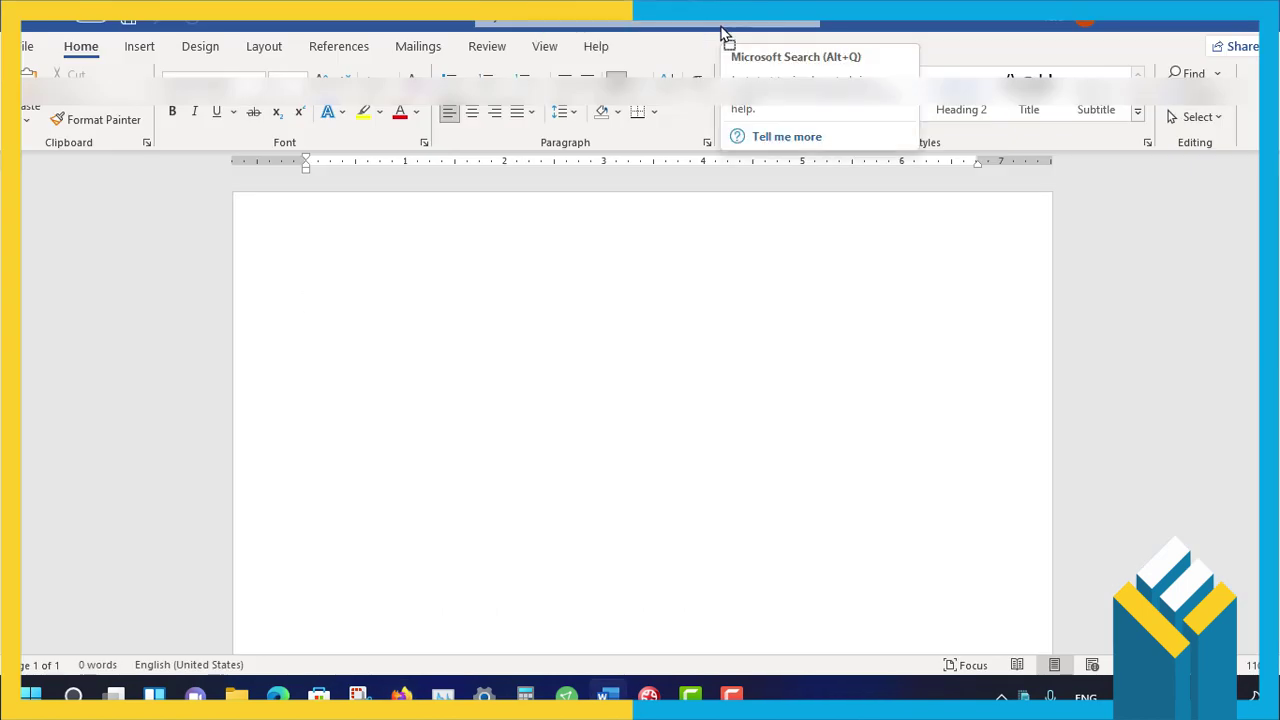
{"action": "mouse_move", "coordinate": [722, 34]}
{"action": "left_mouse_down"}
{"action": "mouse_move", "coordinate": [592, 422]}
{"action": "mouse_move", "coordinate": [236, 692]}
{"action": "left_mouse_up"}
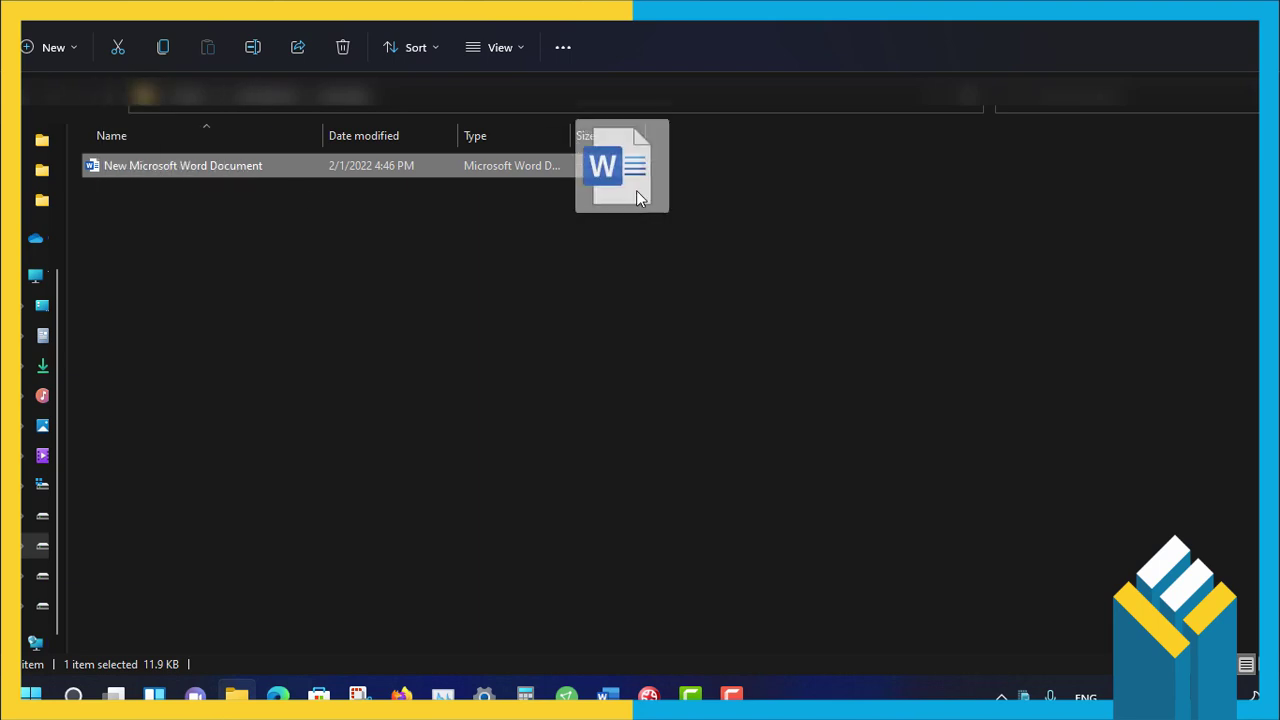
{"action": "left_click_drag", "start_coordinate": [131, 165], "coordinate": [636, 190]}
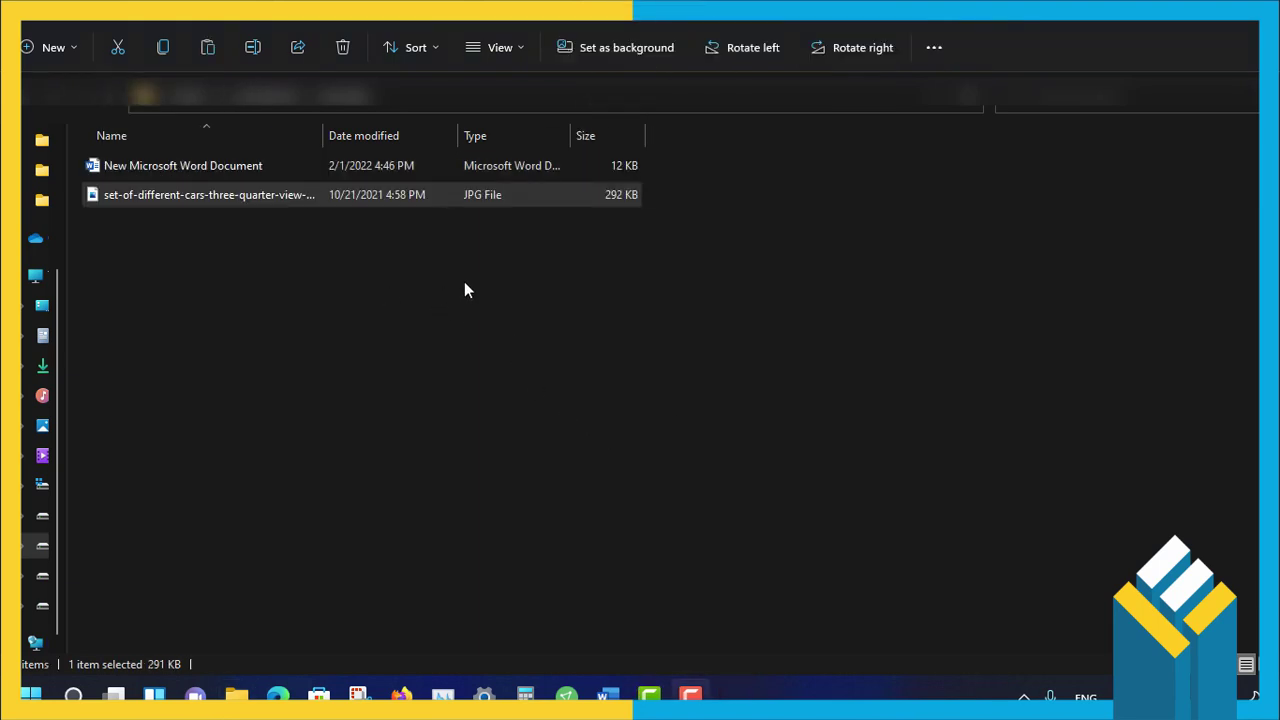
{"action": "left_click", "coordinate": [603, 693]}
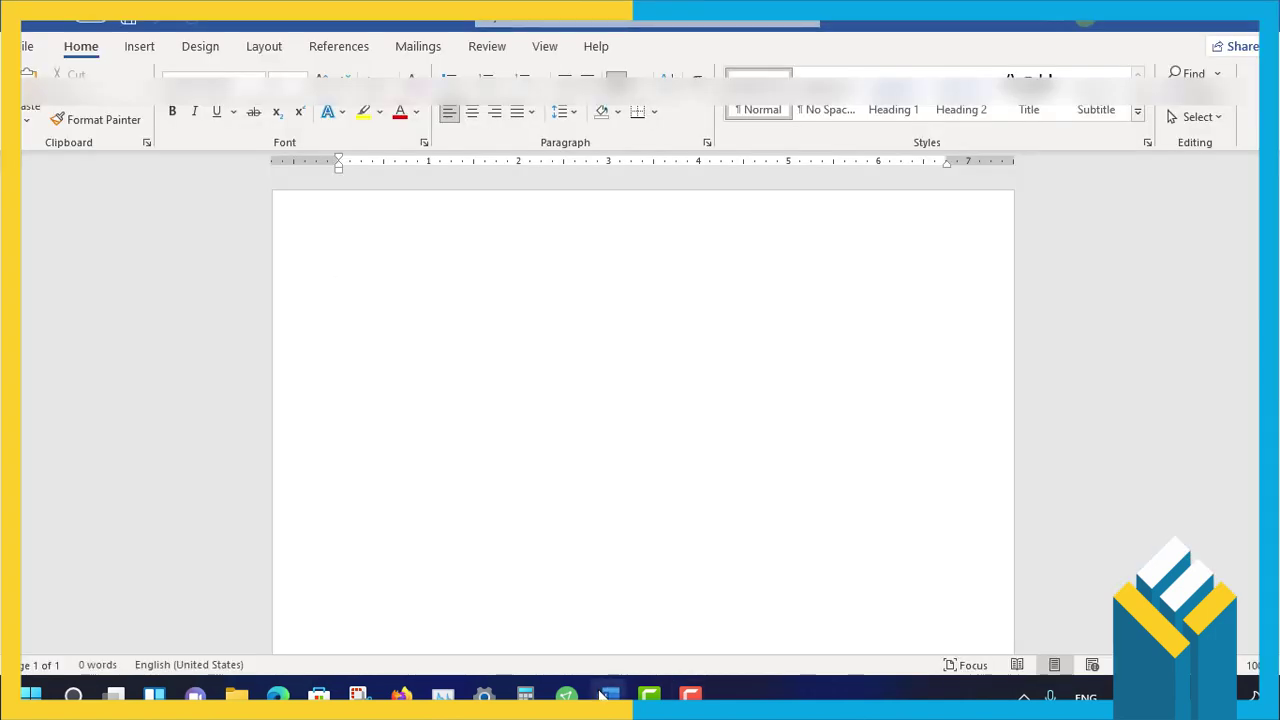
{"action": "left_click", "coordinate": [603, 693]}
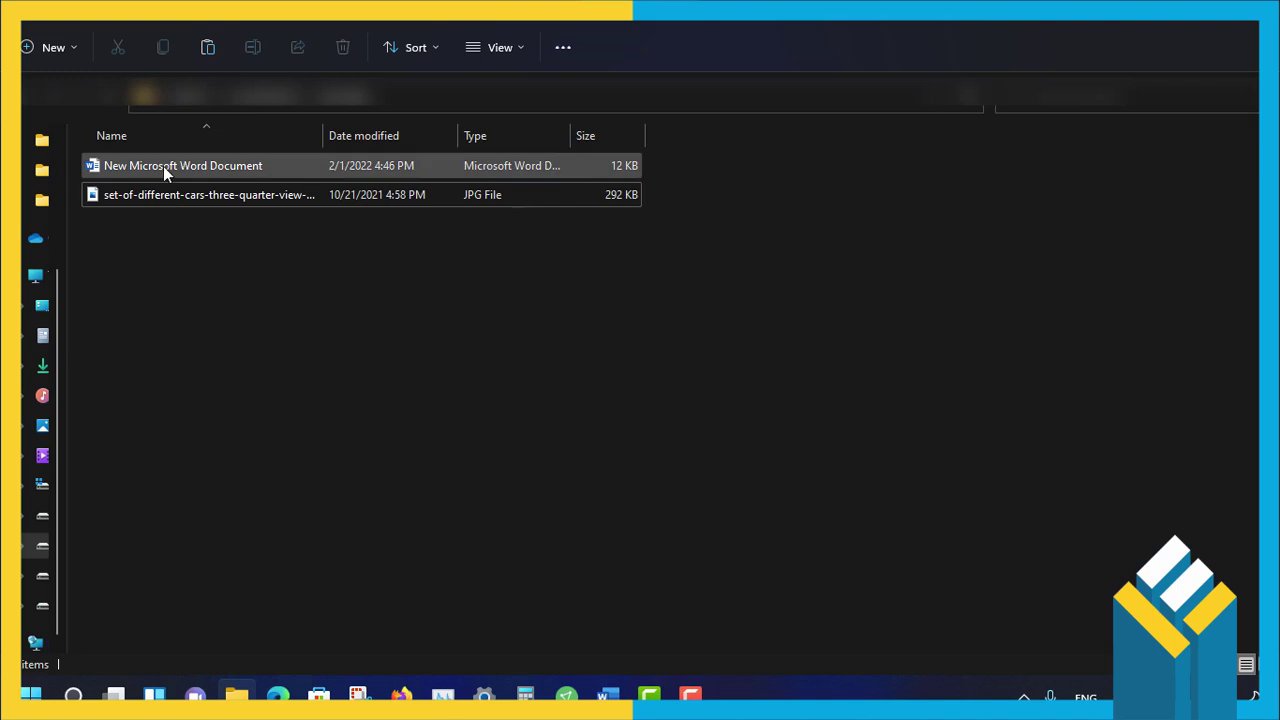
- Drag the cars JPG onto the toolbar's Camtasia icon and into its media bin
{"action": "mouse_move", "coordinate": [163, 166]}
{"action": "left_mouse_down"}
{"action": "mouse_move", "coordinate": [608, 30]}
{"action": "mouse_move", "coordinate": [560, 30]}
{"action": "left_mouse_up"}
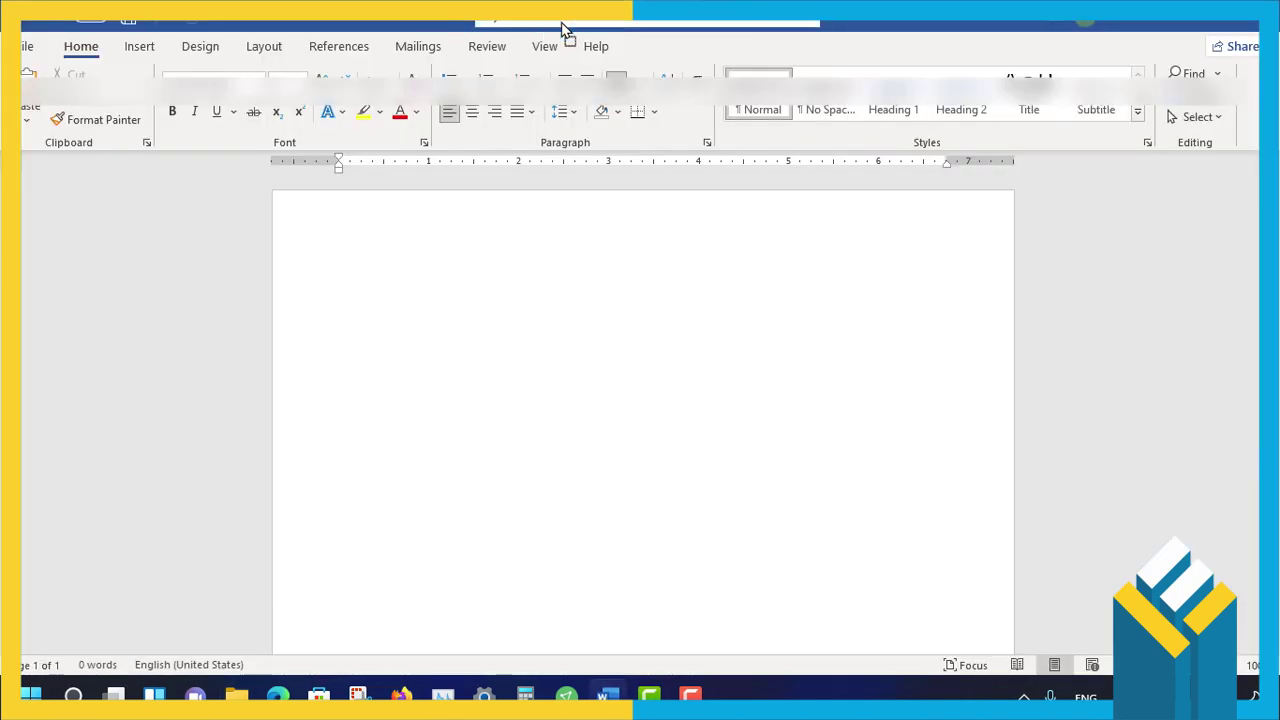
{"action": "left_click", "coordinate": [236, 695]}
{"action": "left_click", "coordinate": [240, 225]}
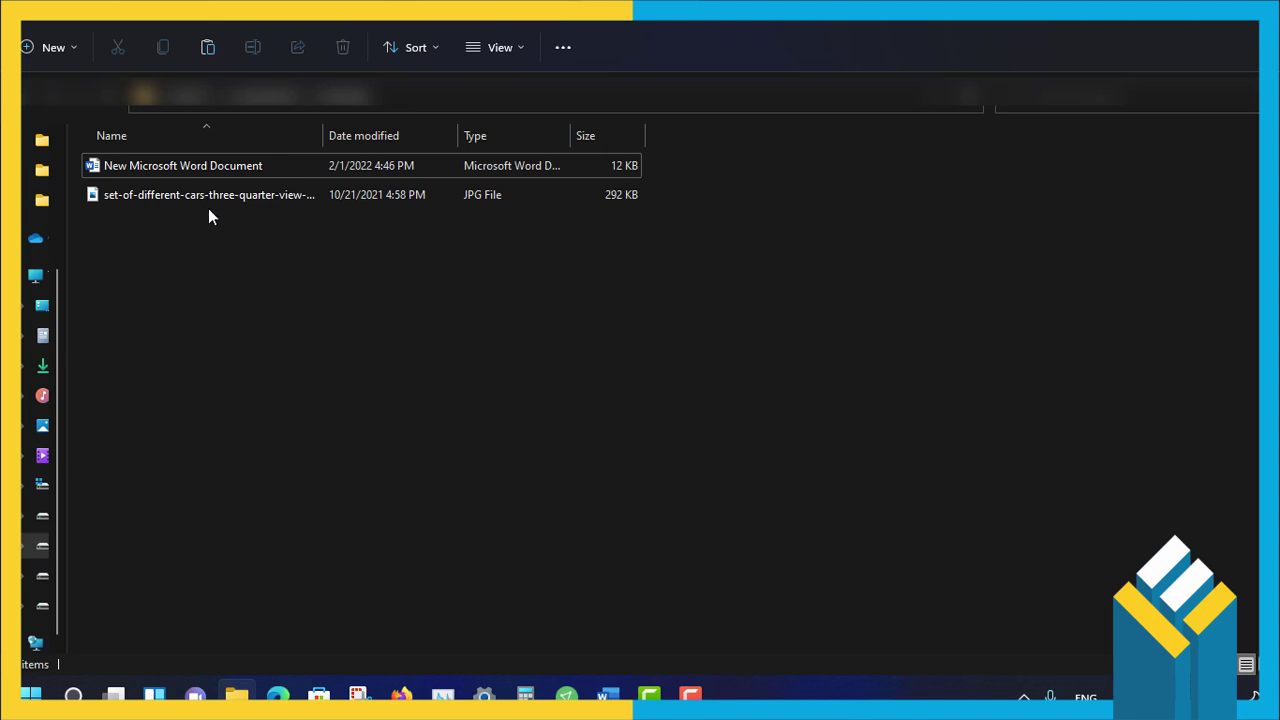
{"action": "left_click_drag", "start_coordinate": [190, 197], "coordinate": [625, 161]}
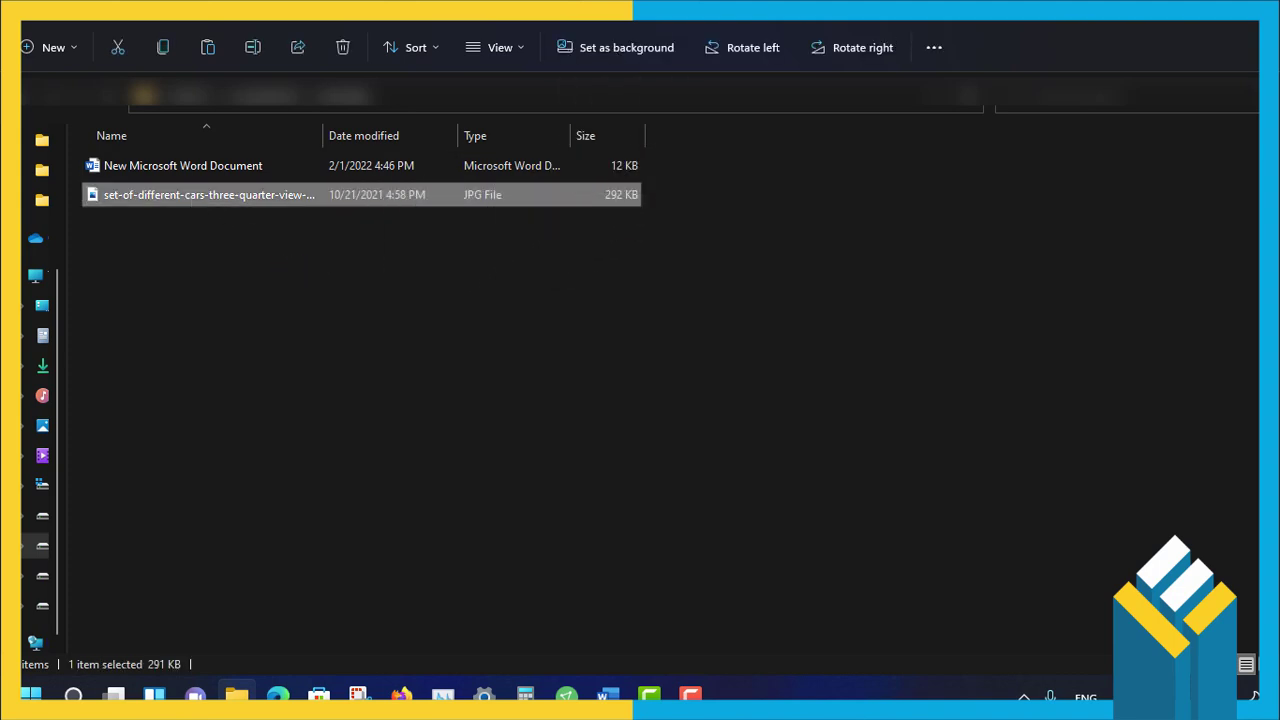
{"action": "mouse_move", "coordinate": [625, 40]}
{"action": "left_mouse_down"}
{"action": "mouse_move", "coordinate": [603, 38]}
{"action": "mouse_move", "coordinate": [285, 232]}
{"action": "left_mouse_up"}
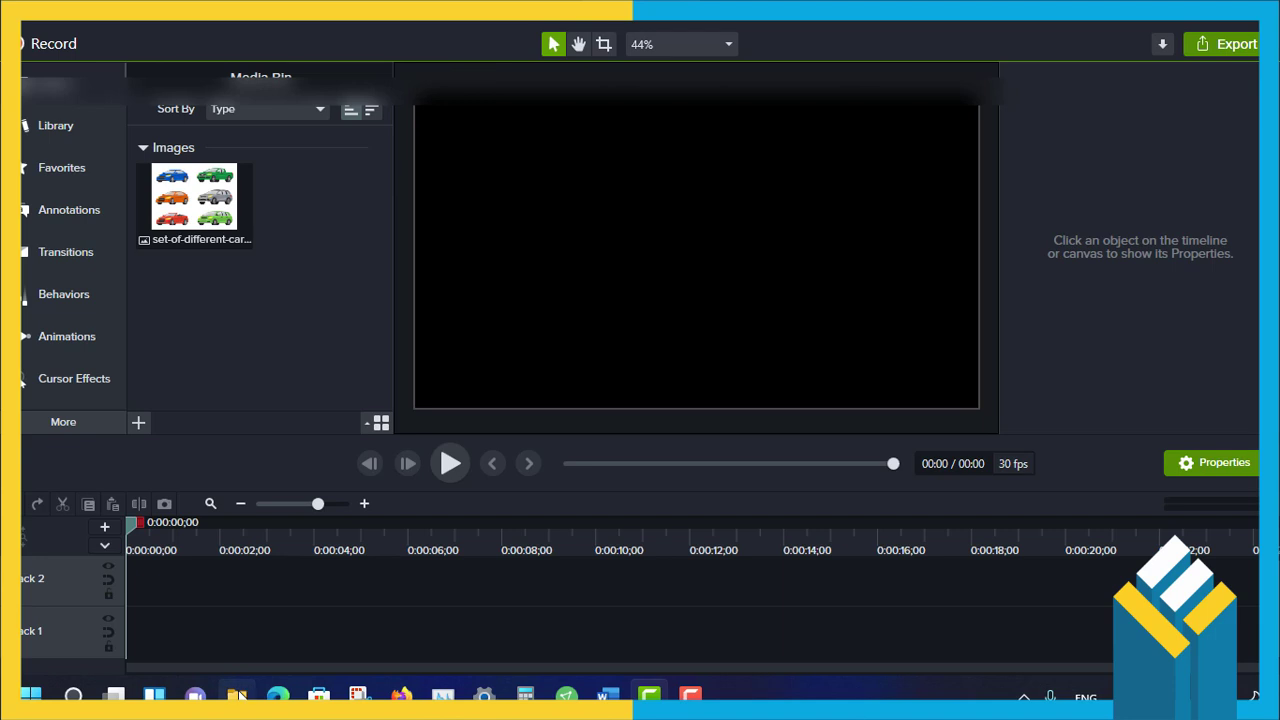
- Try dropping the Word document into Camtasia's media bin, then abandon it in the test folder
{"action": "left_click", "coordinate": [237, 694]}
{"action": "left_click", "coordinate": [171, 170]}
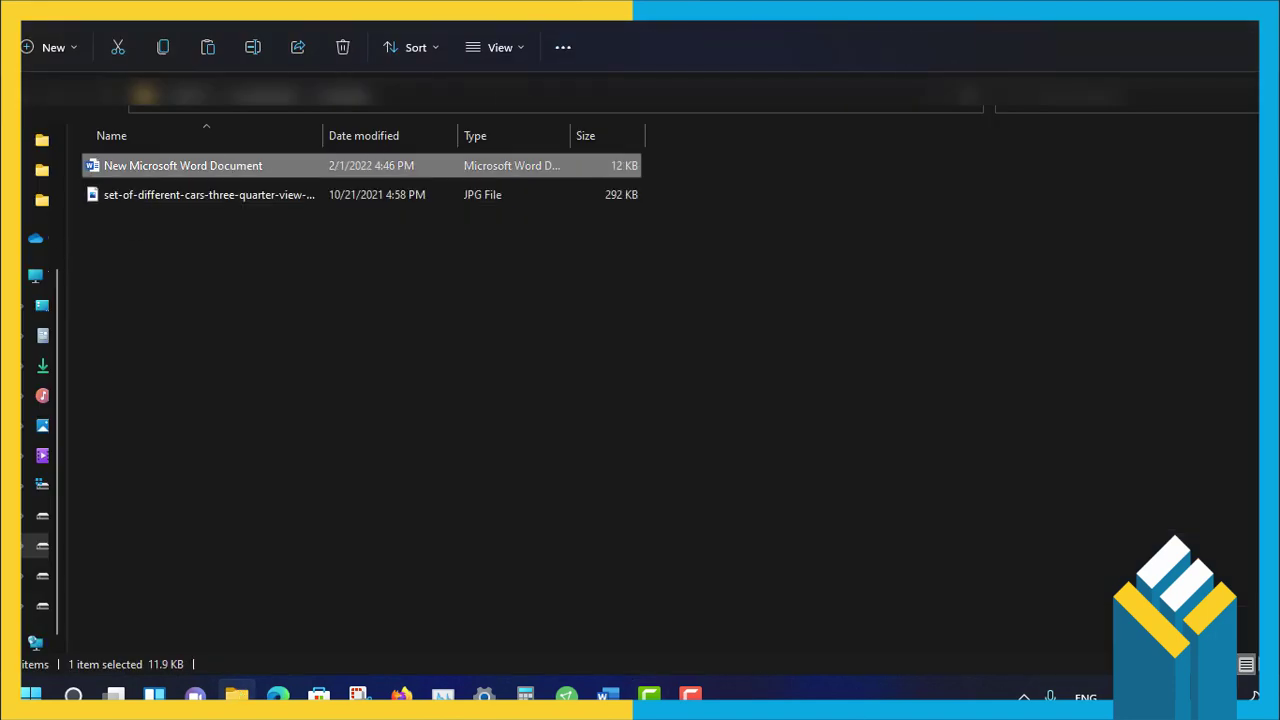
{"action": "mouse_move", "coordinate": [171, 166]}
{"action": "left_mouse_down"}
{"action": "mouse_move", "coordinate": [259, 245]}
{"action": "mouse_move", "coordinate": [218, 240]}
{"action": "mouse_move", "coordinate": [281, 253]}
{"action": "left_mouse_up"}
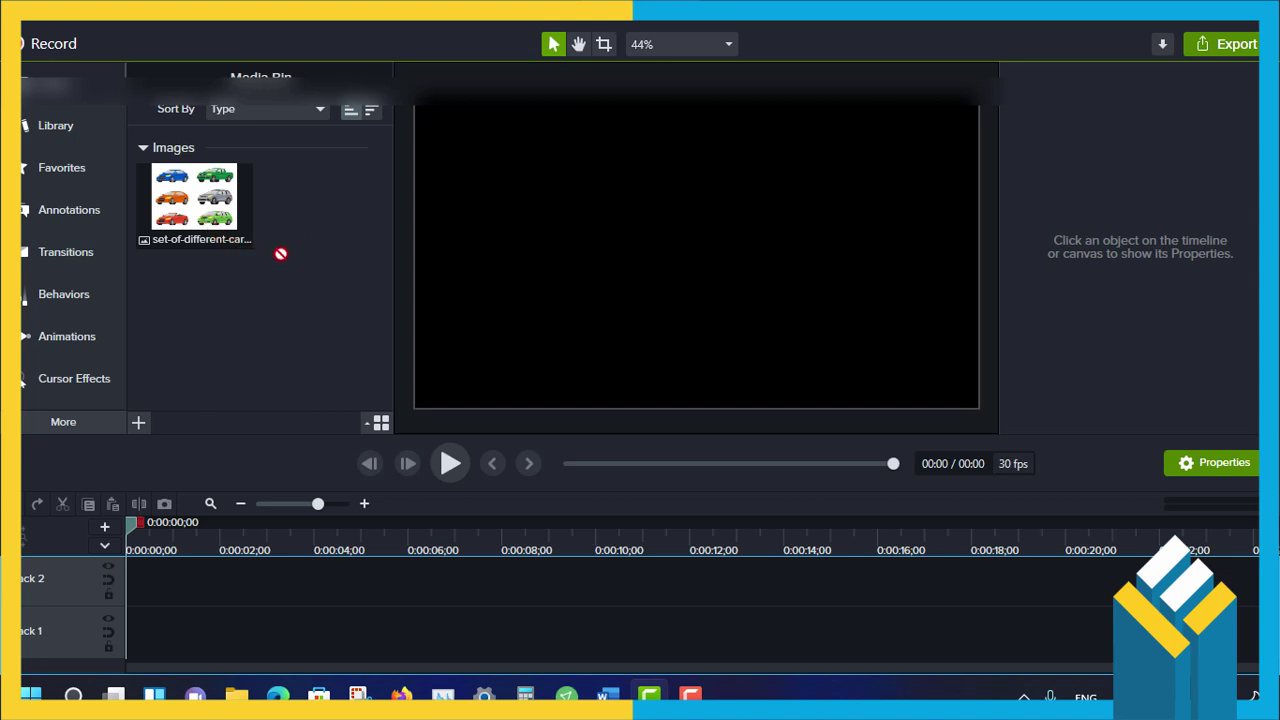
{"action": "left_click_drag", "start_coordinate": [281, 253], "coordinate": [277, 241]}
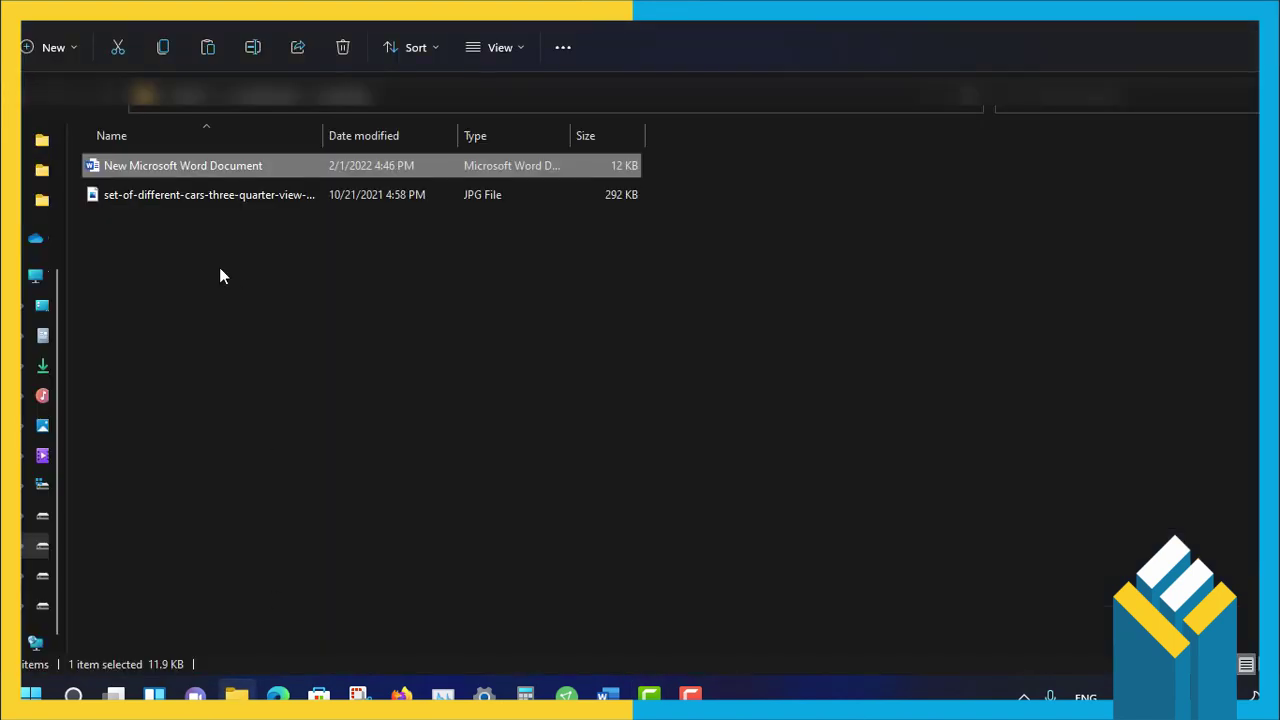
{"action": "left_click", "coordinate": [193, 272]}
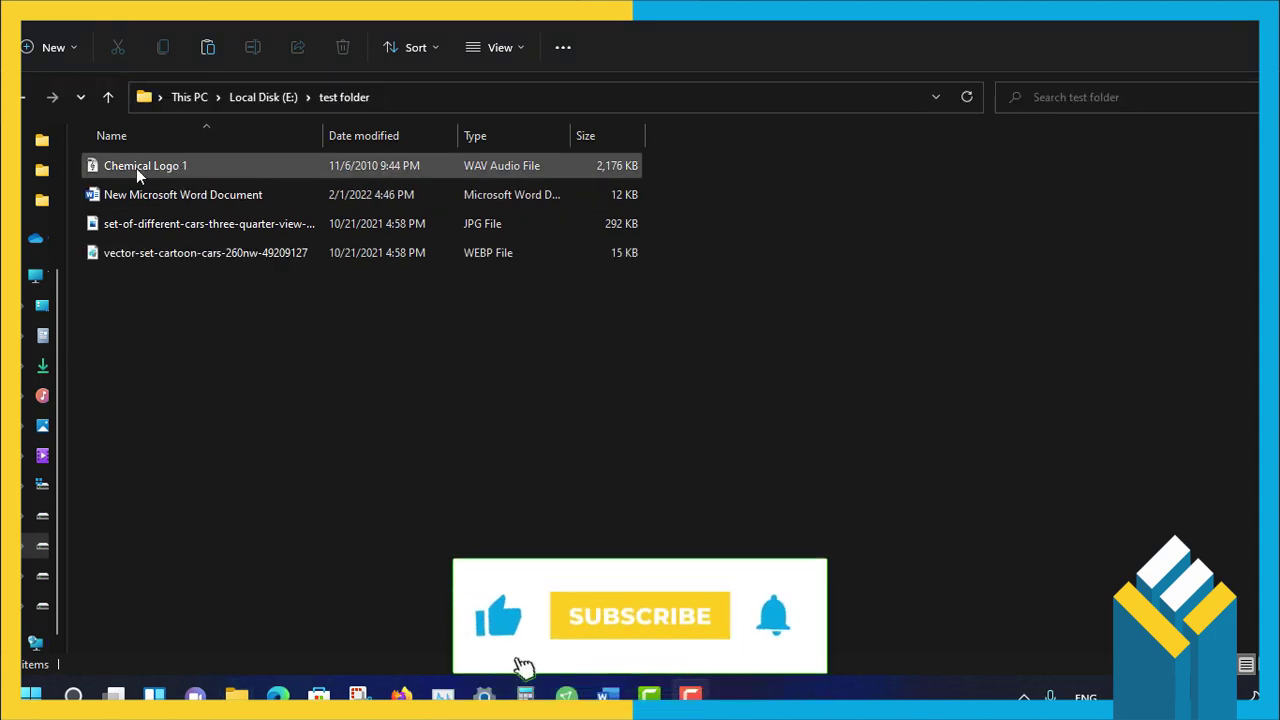
- Drag Chemical Logo 1.wav via the toolbar into Camtasia's media bin
{"action": "mouse_move", "coordinate": [137, 172]}
{"action": "left_mouse_down"}
{"action": "mouse_move", "coordinate": [672, 18]}
{"action": "mouse_move", "coordinate": [585, 37]}
{"action": "mouse_move", "coordinate": [296, 236]}
{"action": "left_mouse_up"}
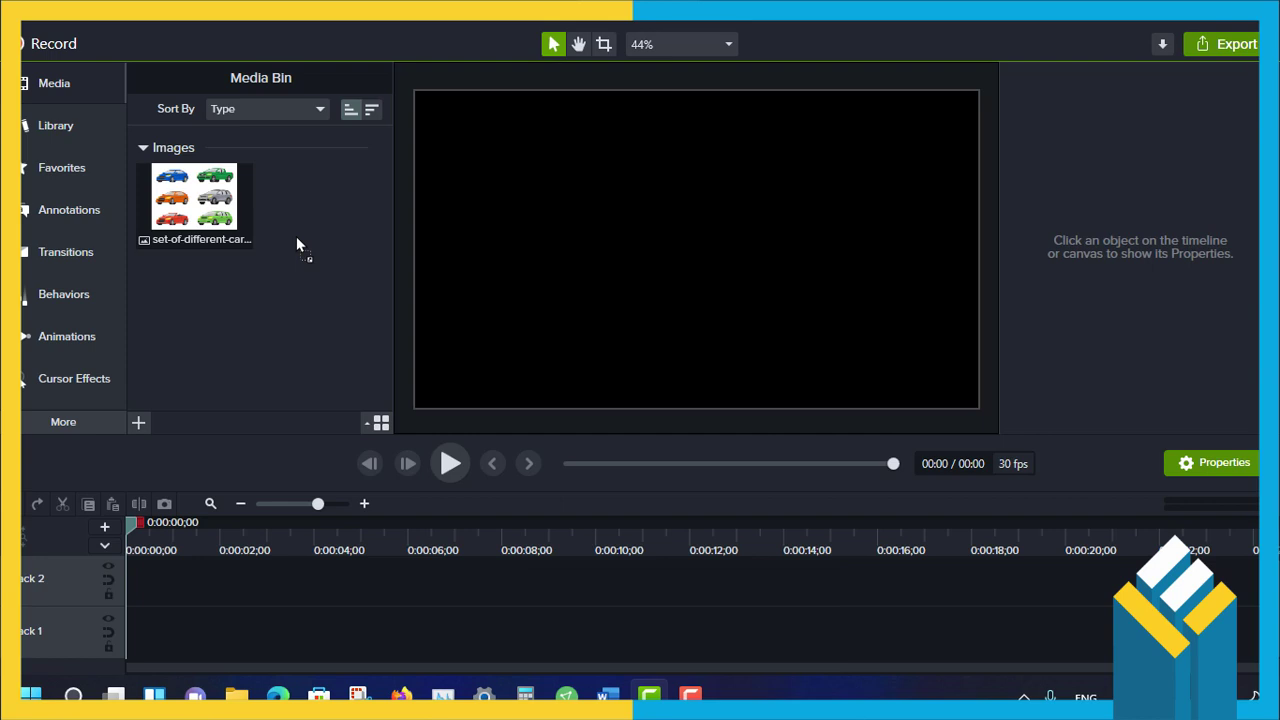
{"action": "left_click_drag", "start_coordinate": [296, 236], "coordinate": [296, 236]}
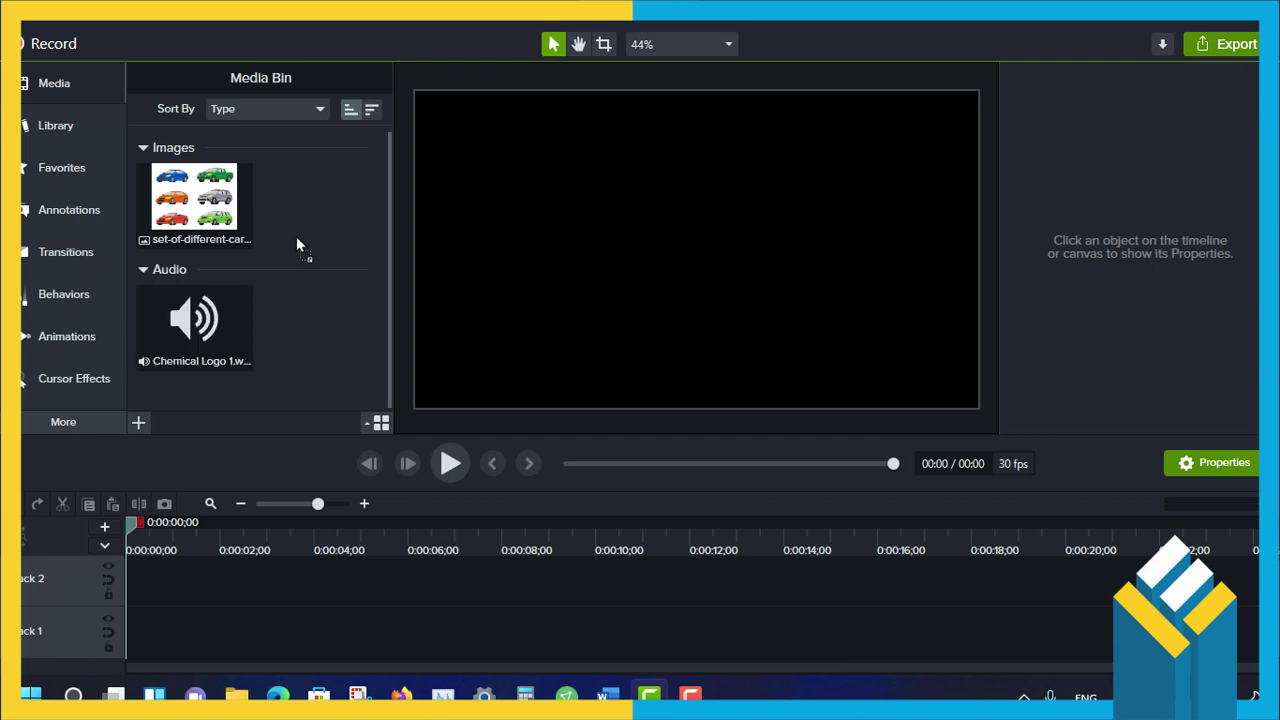